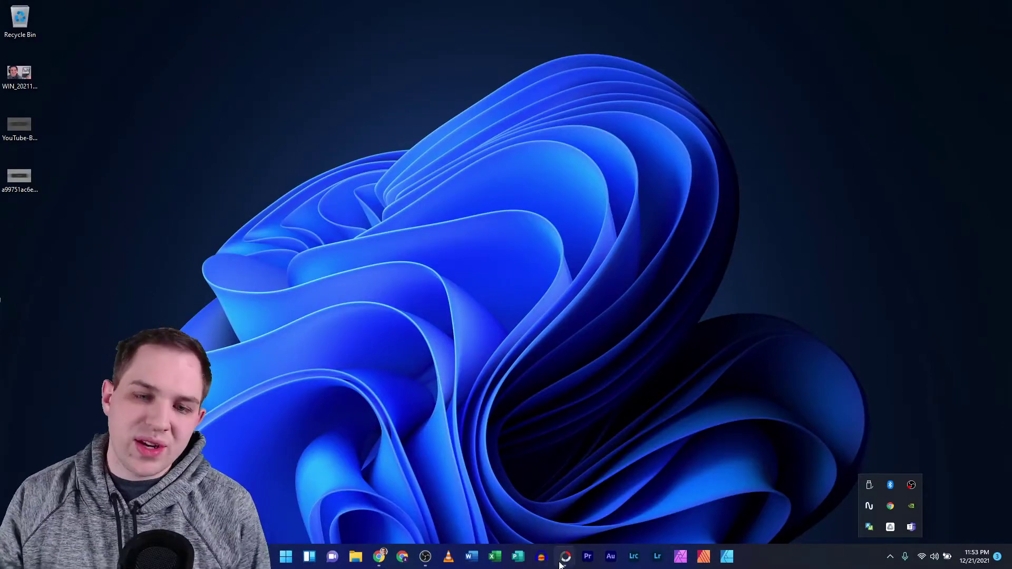
Launch PhotoScape X Pro, view the five-photo blue-and-white banner, and maximize the window.
left_click(565, 556)
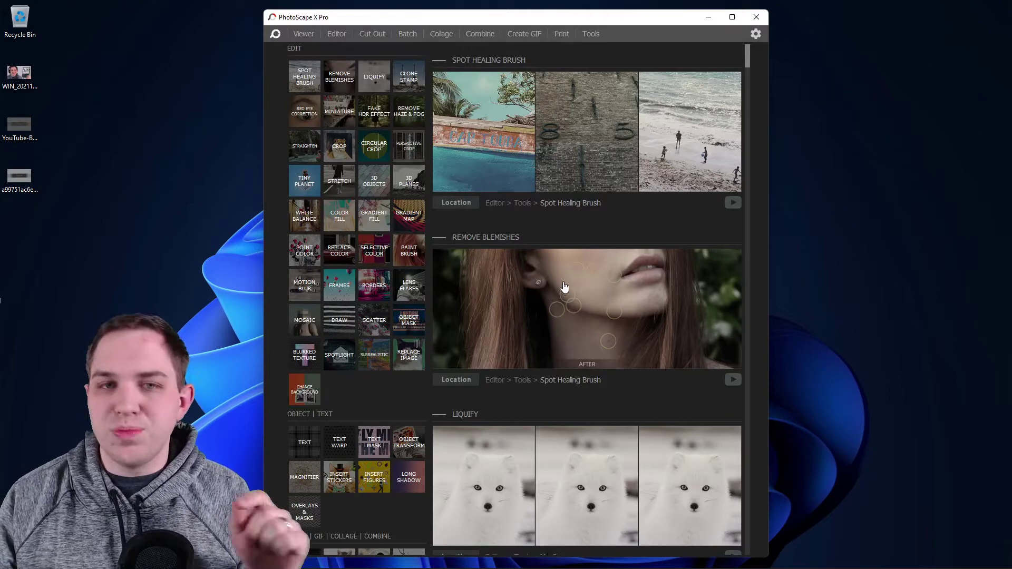
left_click(304, 34)
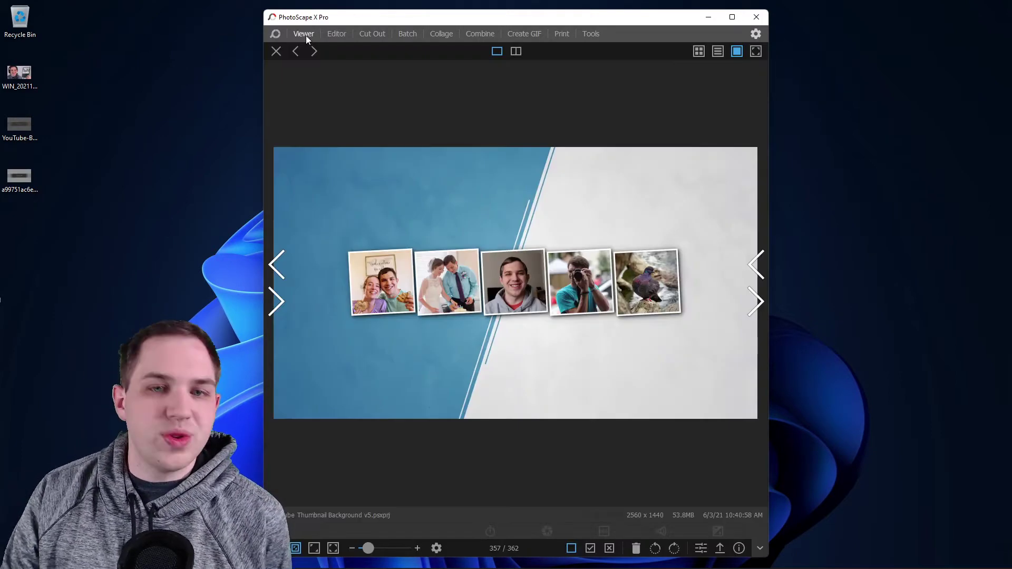
left_click(732, 17)
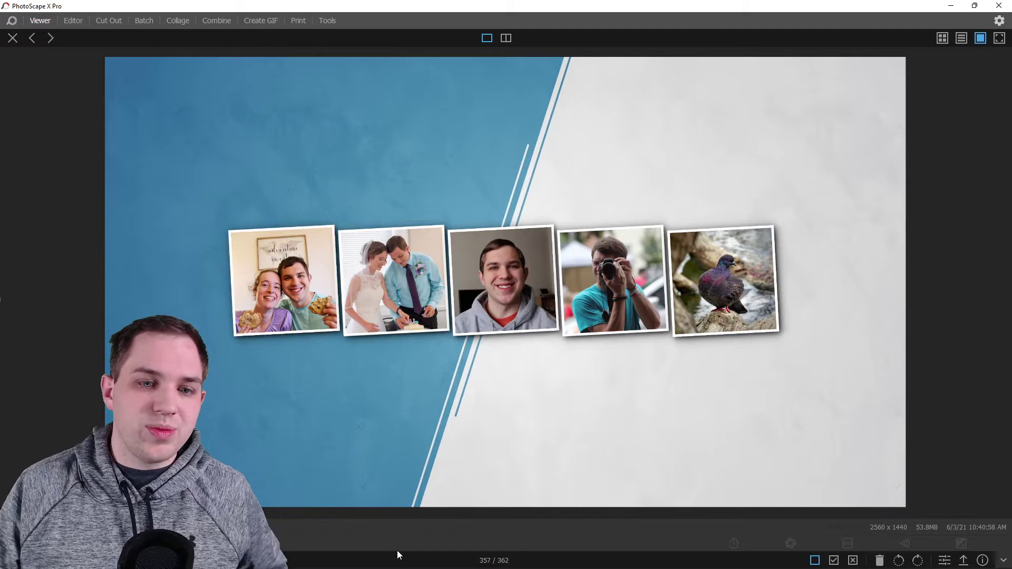
Show the YouTube channel page full-screen, reloaded, with the trailer paused and sidebar collapsed.
left_click(379, 561)
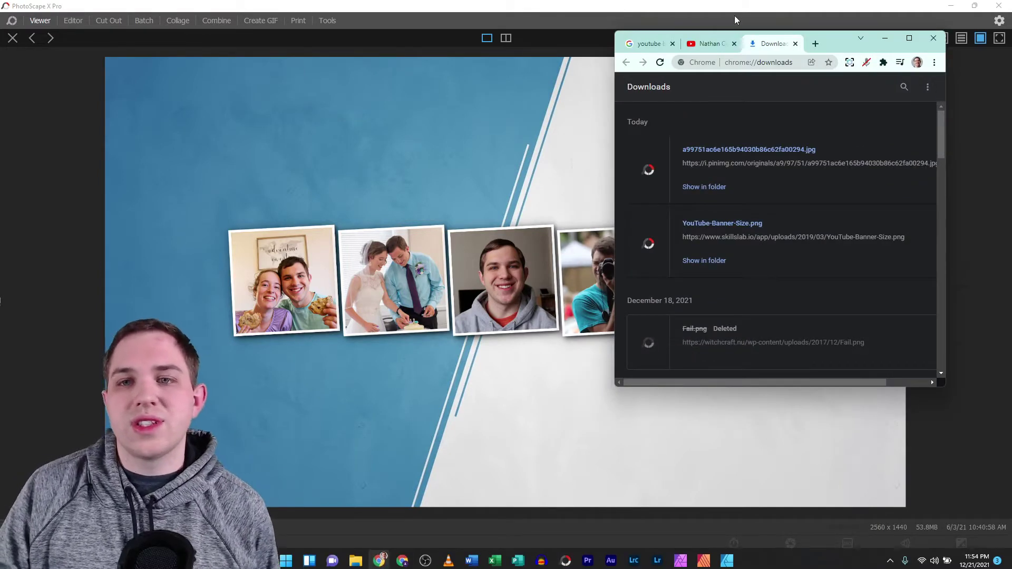
left_click(709, 44)
left_click(909, 38)
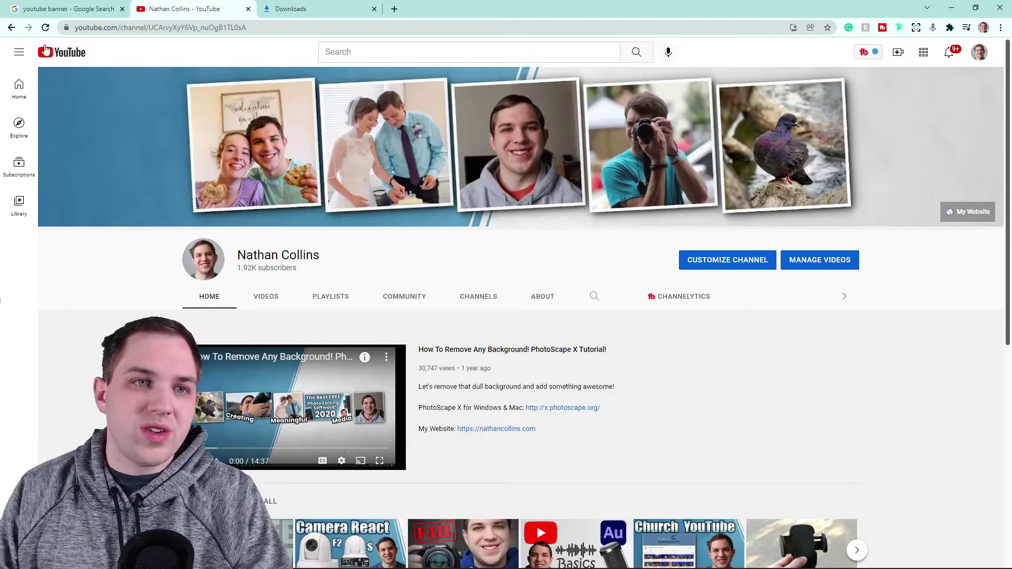
left_click(45, 27)
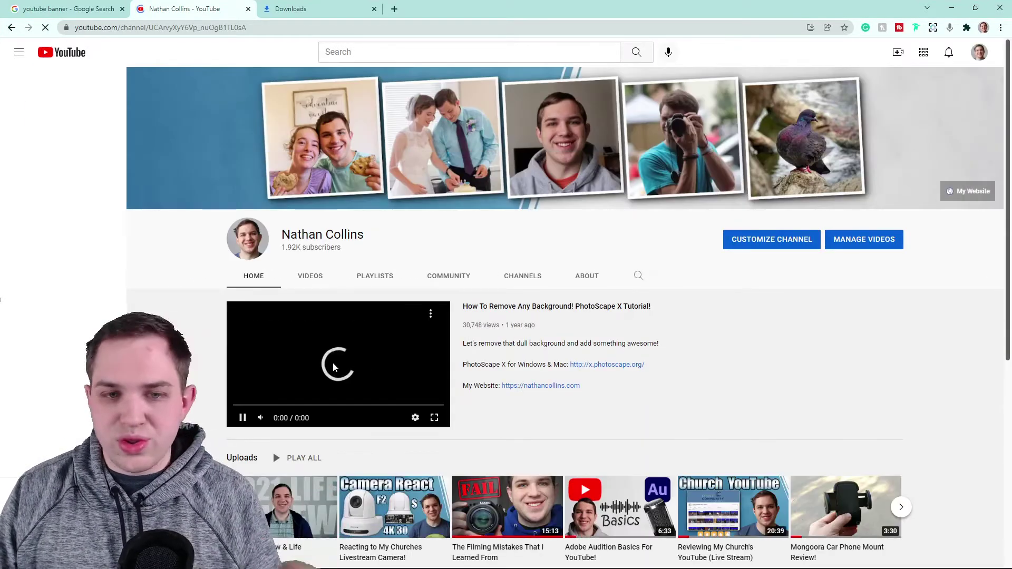
left_click(242, 419)
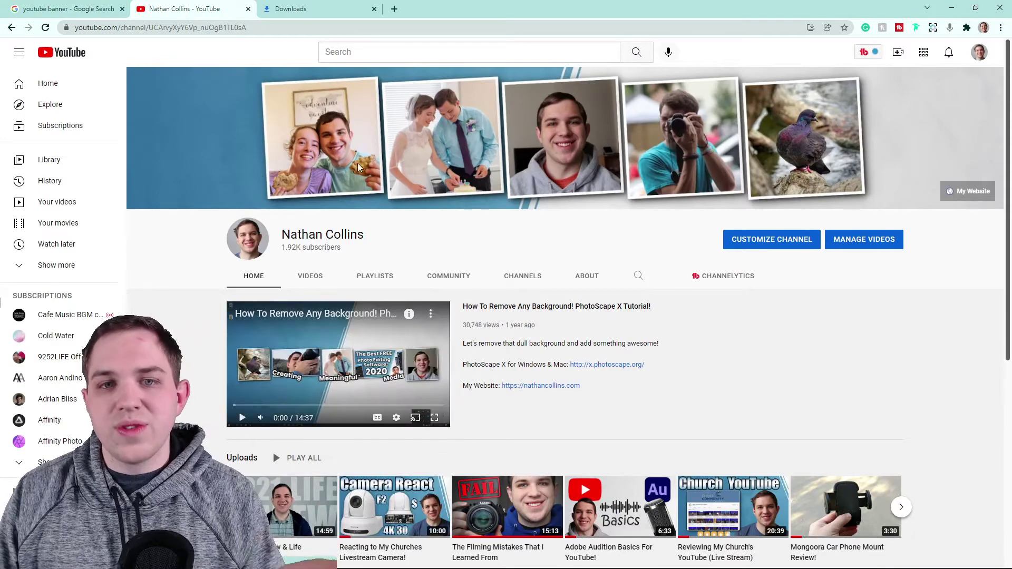
mouse_move(163, 140)
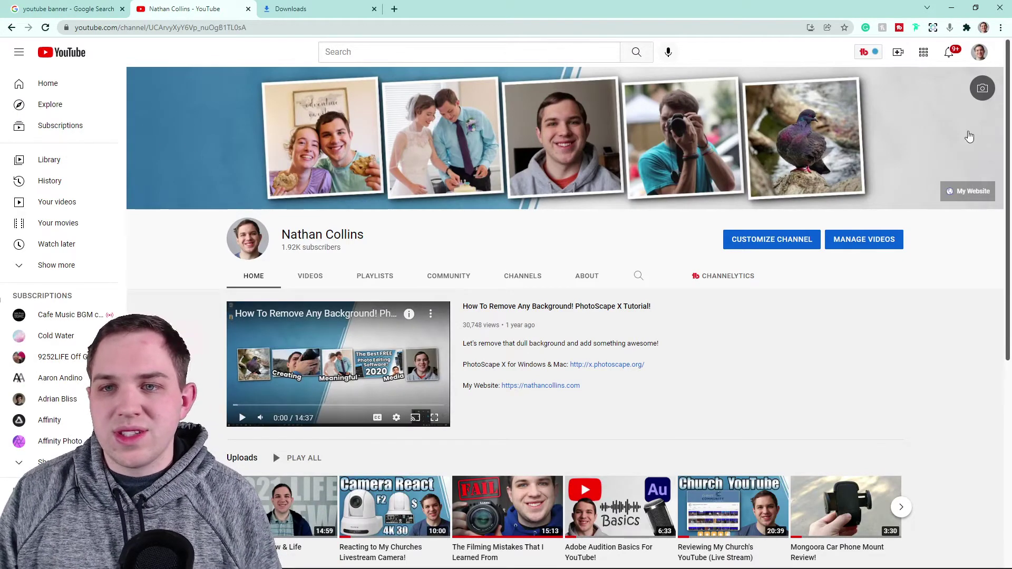
left_click(19, 52)
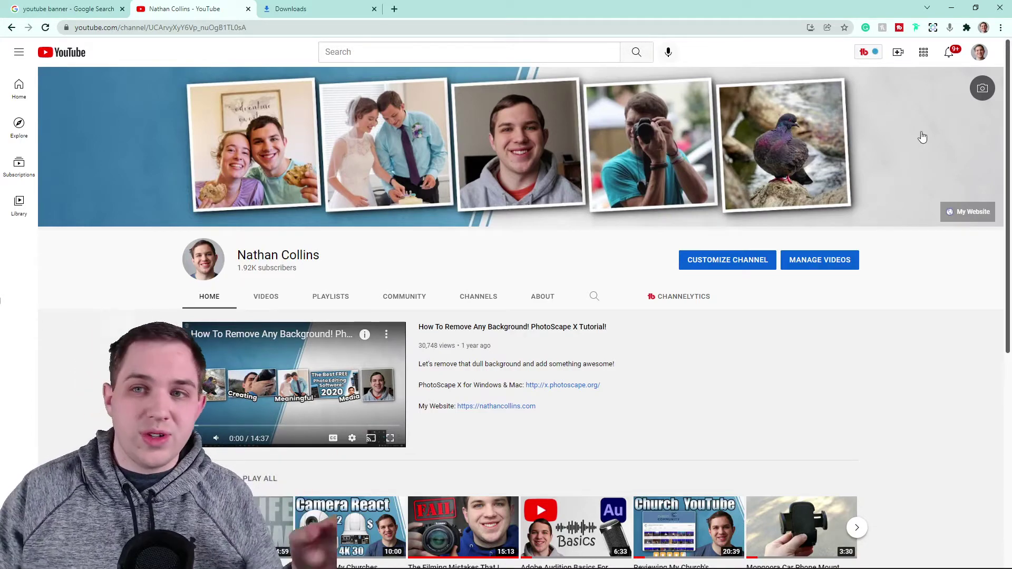
Check the 'youtube banner' image results, then return PhotoScape to viewing the banner.
left_click(951, 8)
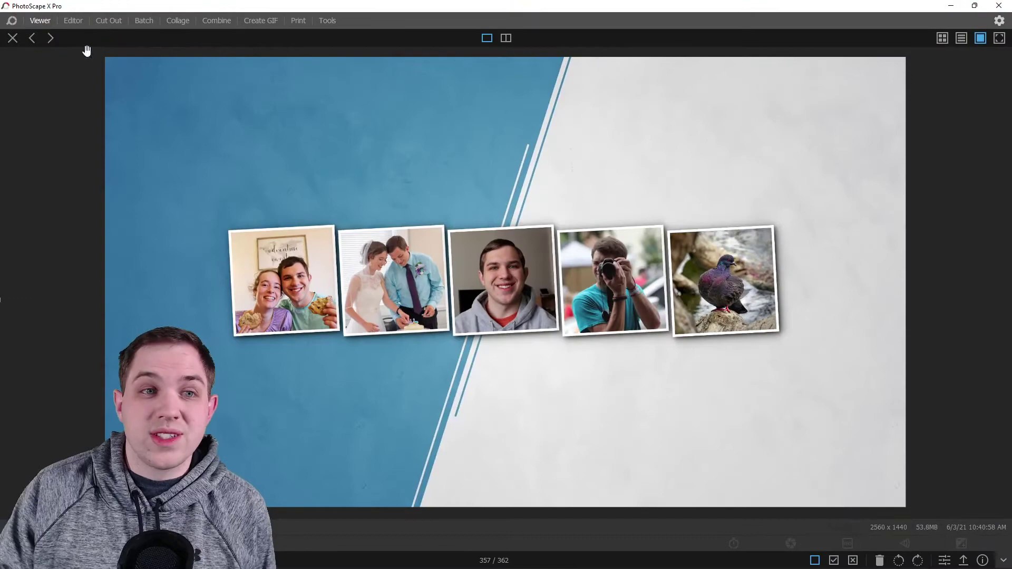
left_click(387, 560)
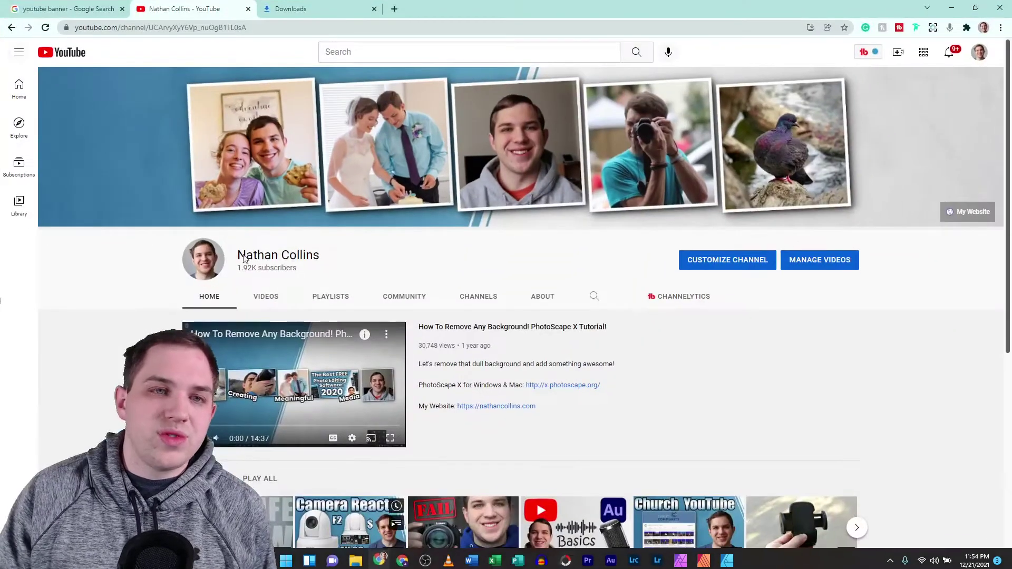
left_click(29, 7)
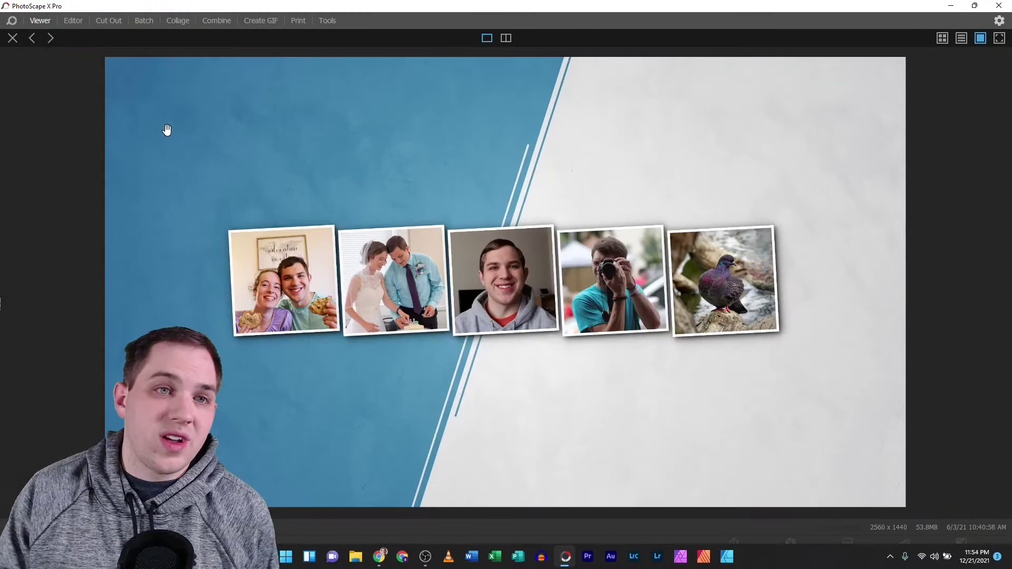
left_click(71, 20)
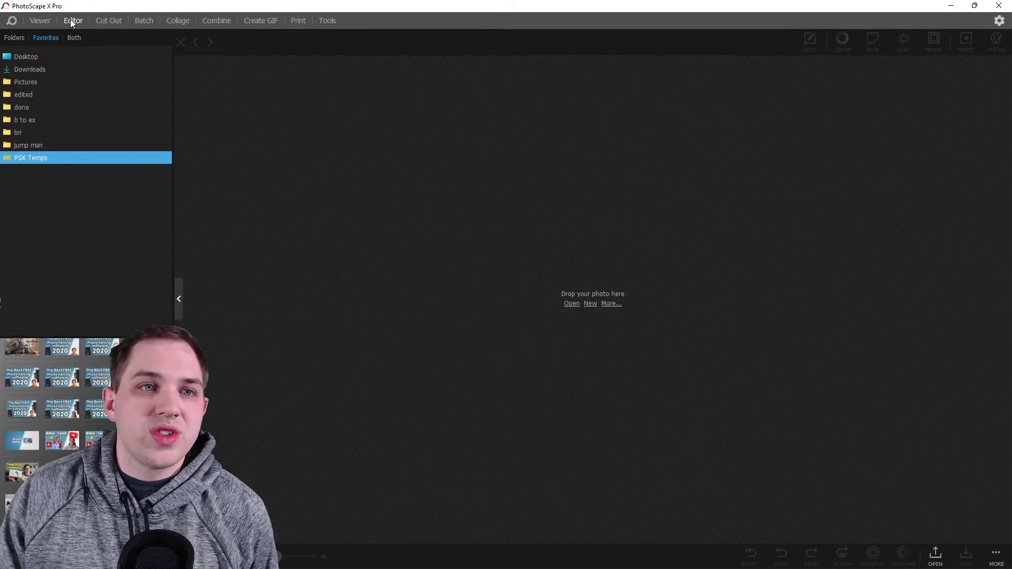
left_click(38, 22)
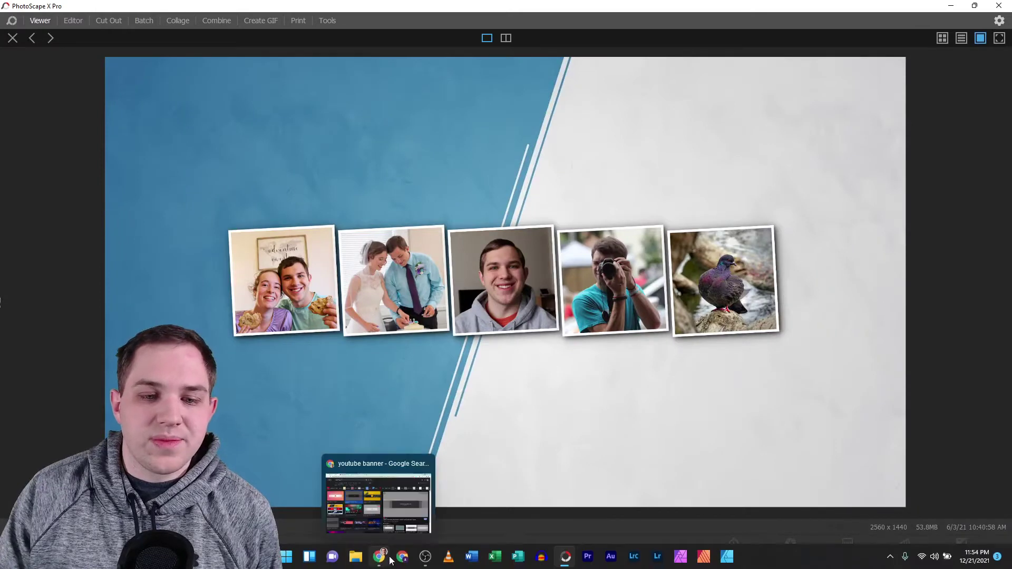
Drag the downloaded YouTube banner template from Chrome's Downloads onto PhotoScape's editor canvas.
left_click(379, 557)
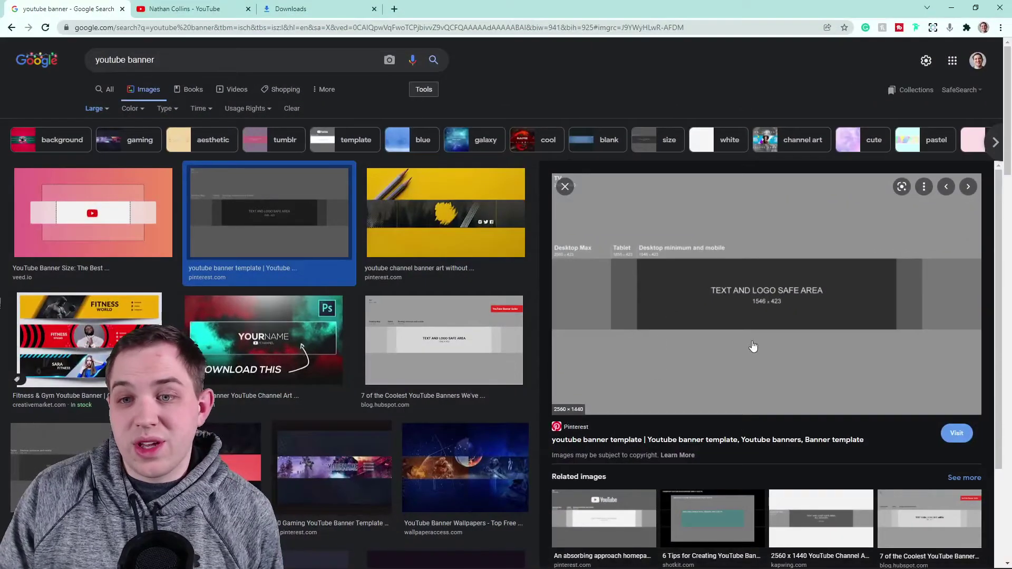
left_click(1000, 28)
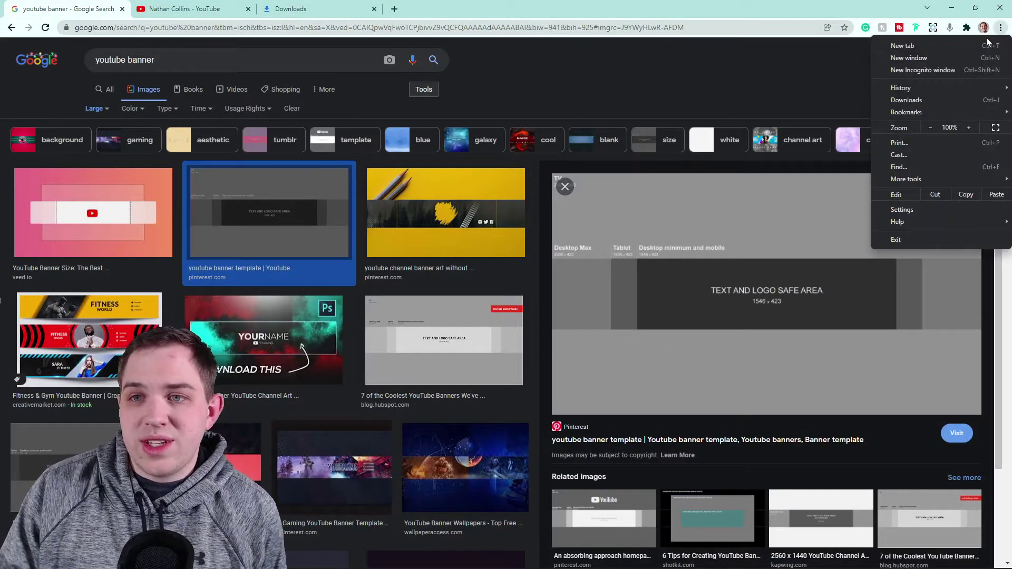
left_click(933, 100)
left_click_drag(605, 17, 297, 77)
left_click(73, 20)
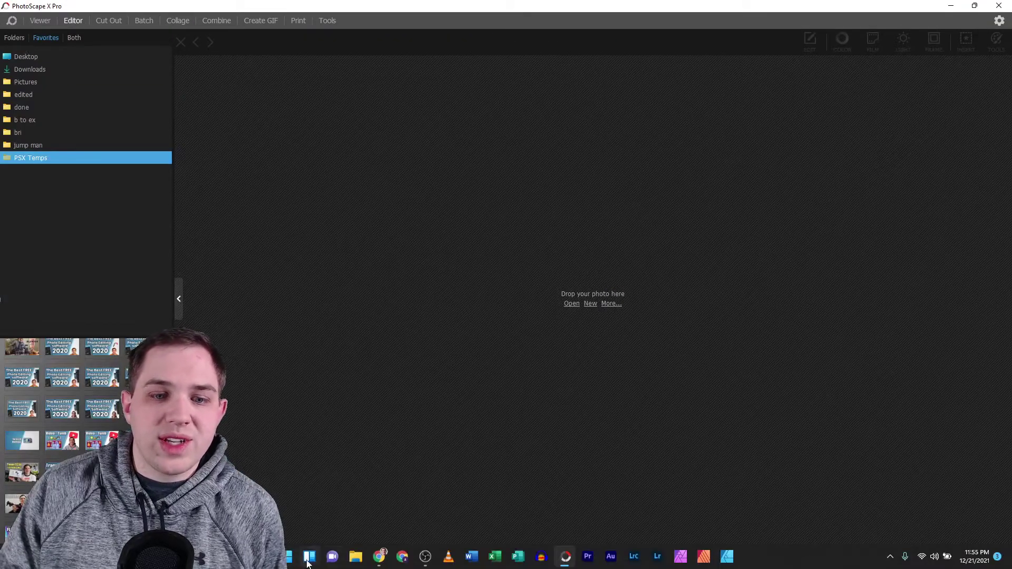
left_click(386, 562)
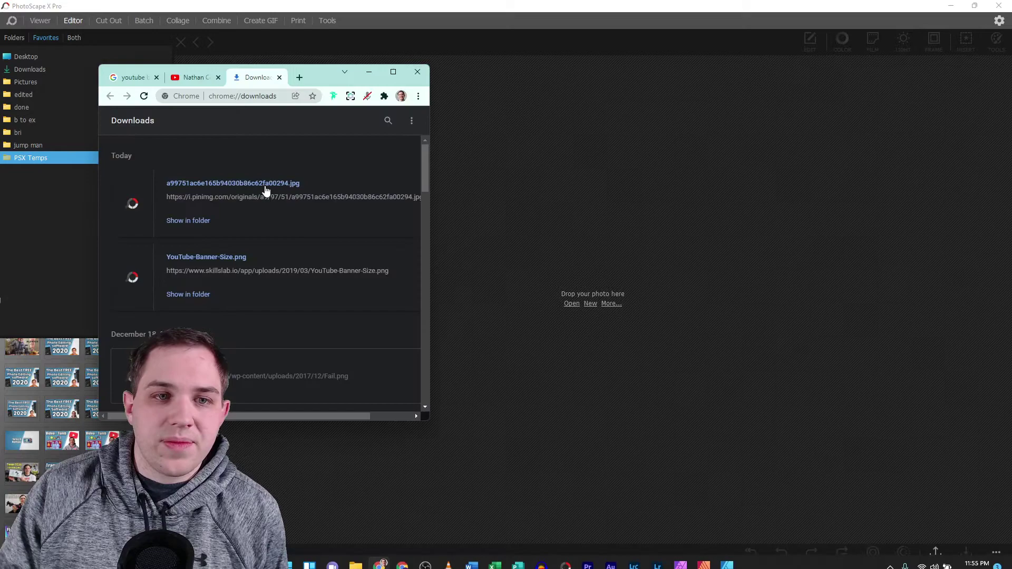
left_click_drag(265, 184, 587, 201)
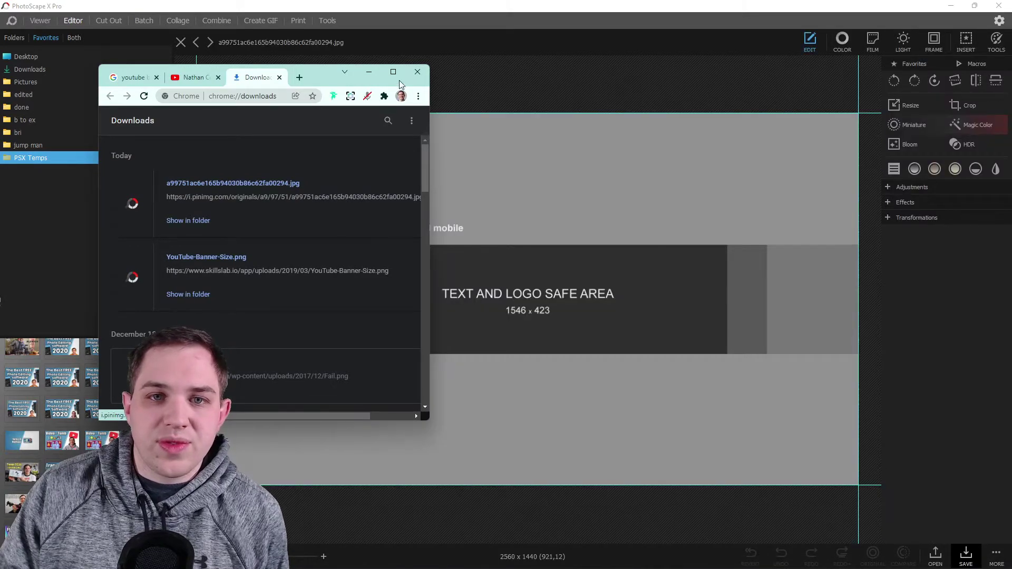
Minimize Chrome and hide the Folders panel so the template fills the editor.
left_click(369, 72)
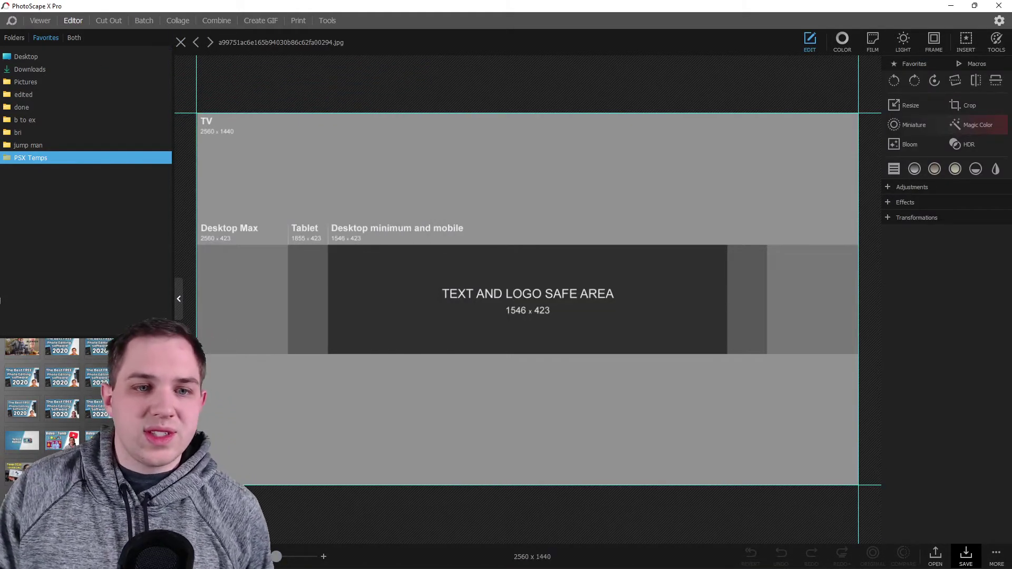
left_click(179, 299)
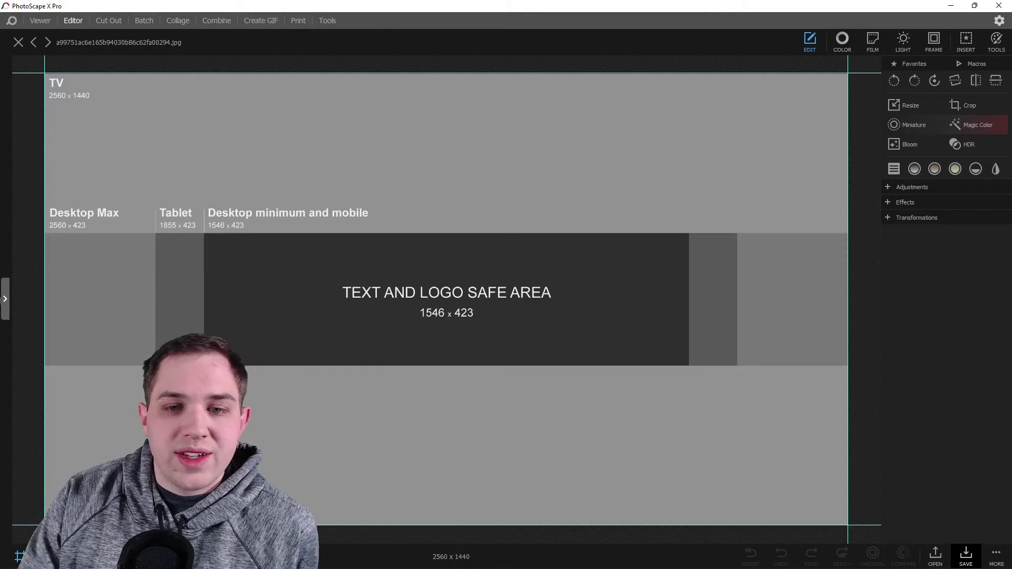
View the YouTube channel page in a maximized Chrome, then minimize it back to the template.
left_click(379, 564)
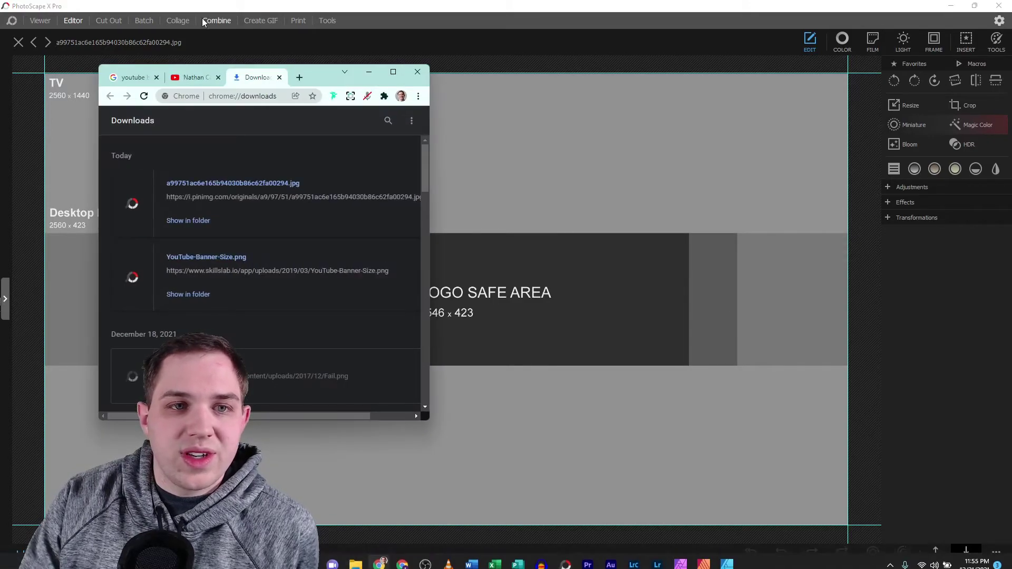
left_click(192, 78)
double_click(377, 82)
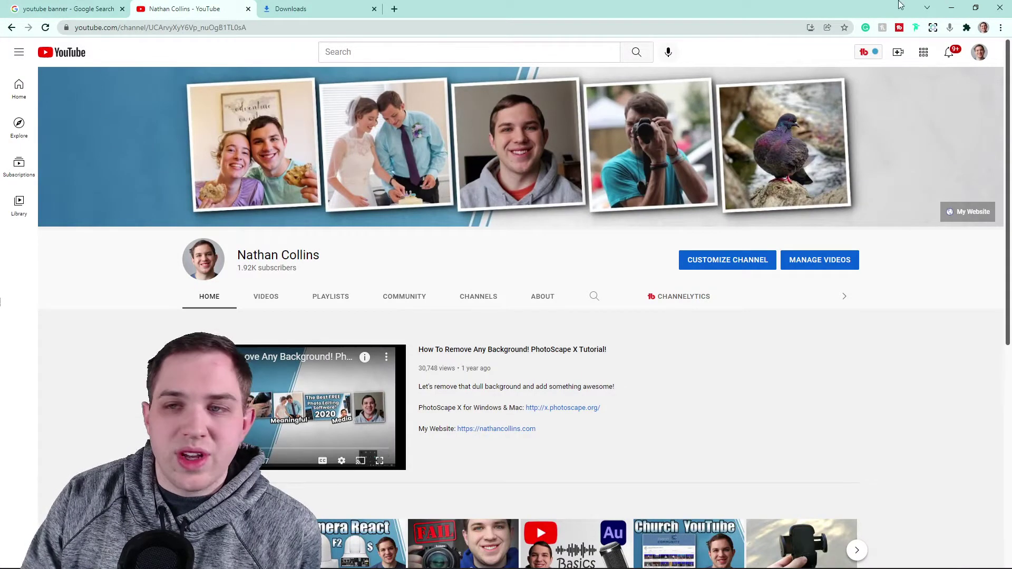
left_click(959, 11)
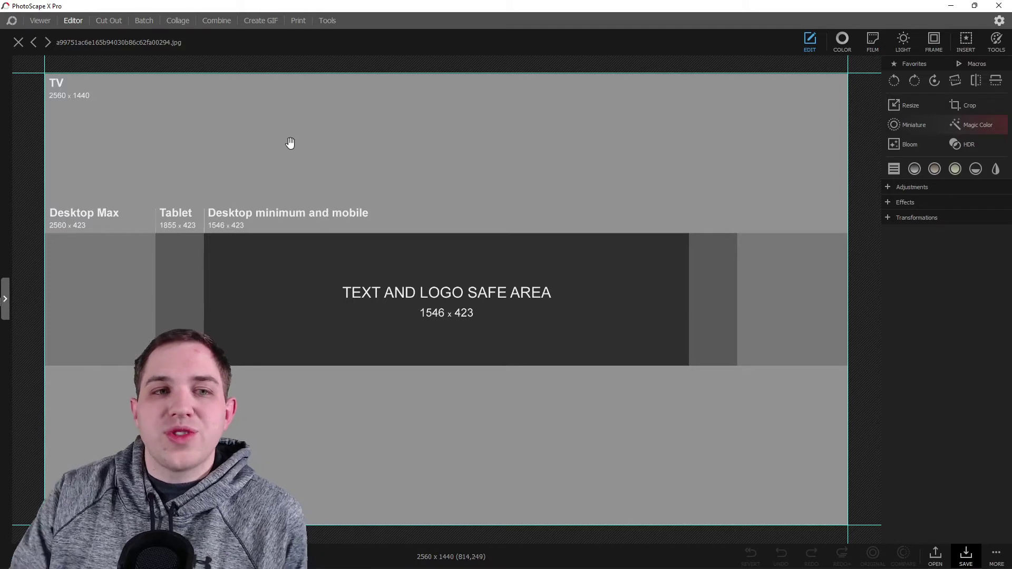
Close the template and create a blank 2560 x 1440 canvas from the YouTube Channel Art preset.
left_click(19, 42)
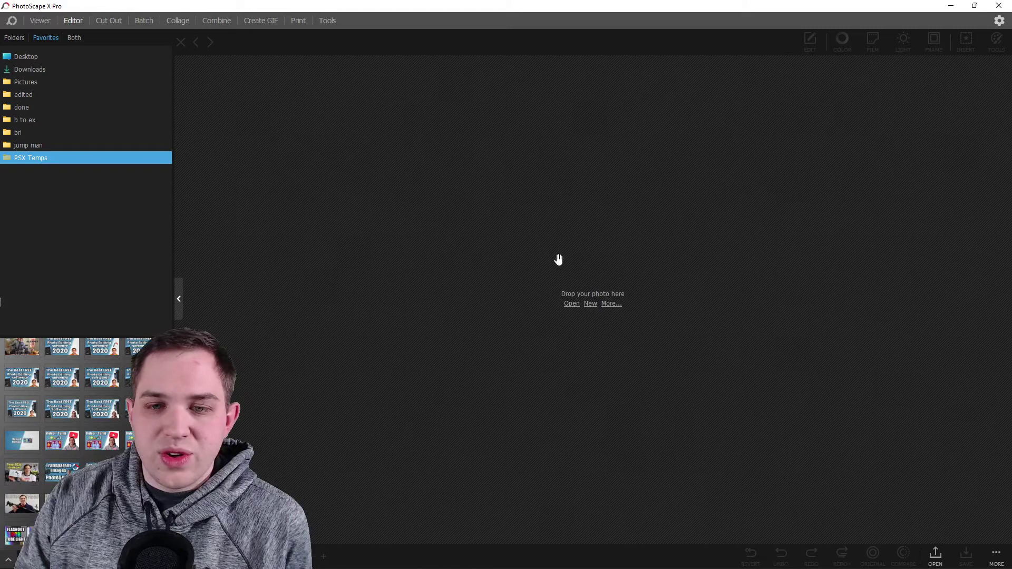
left_click(590, 304)
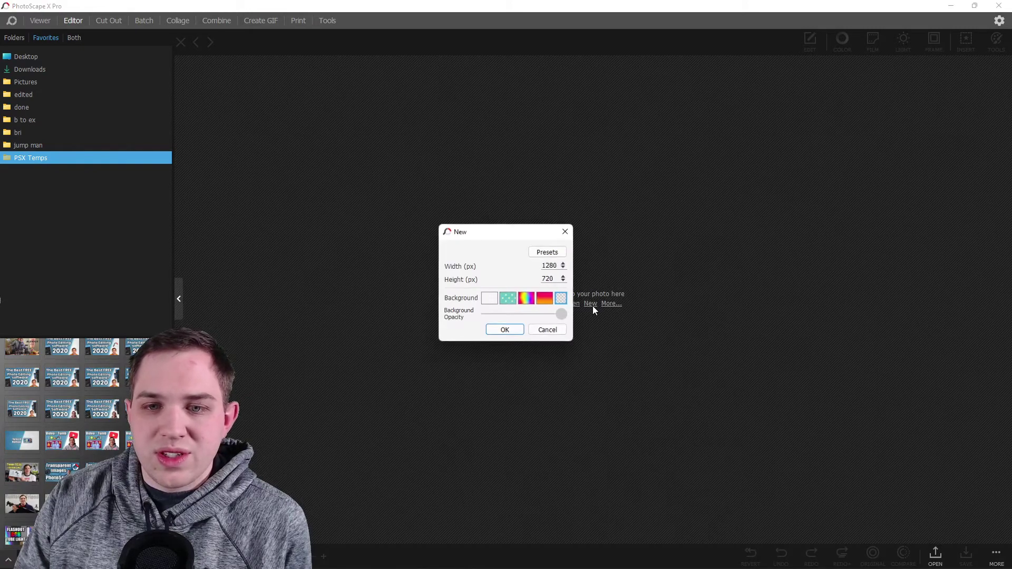
left_click(546, 254)
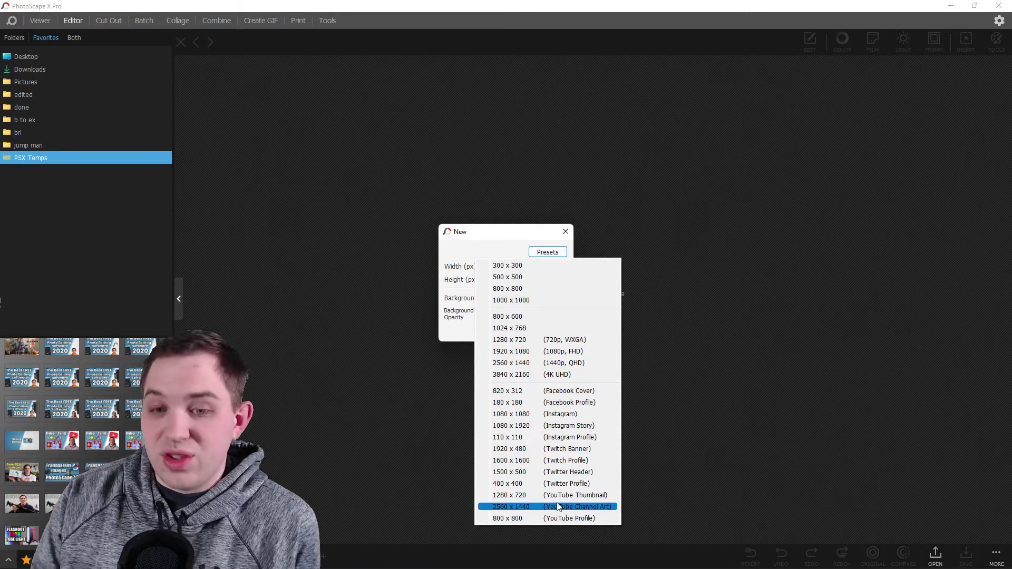
left_click(503, 507)
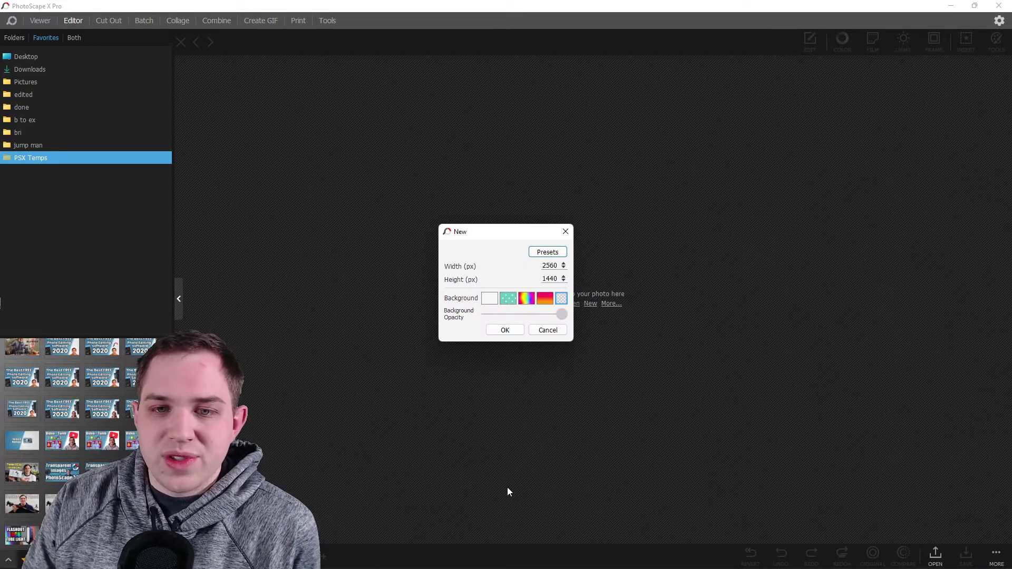
left_click(505, 331)
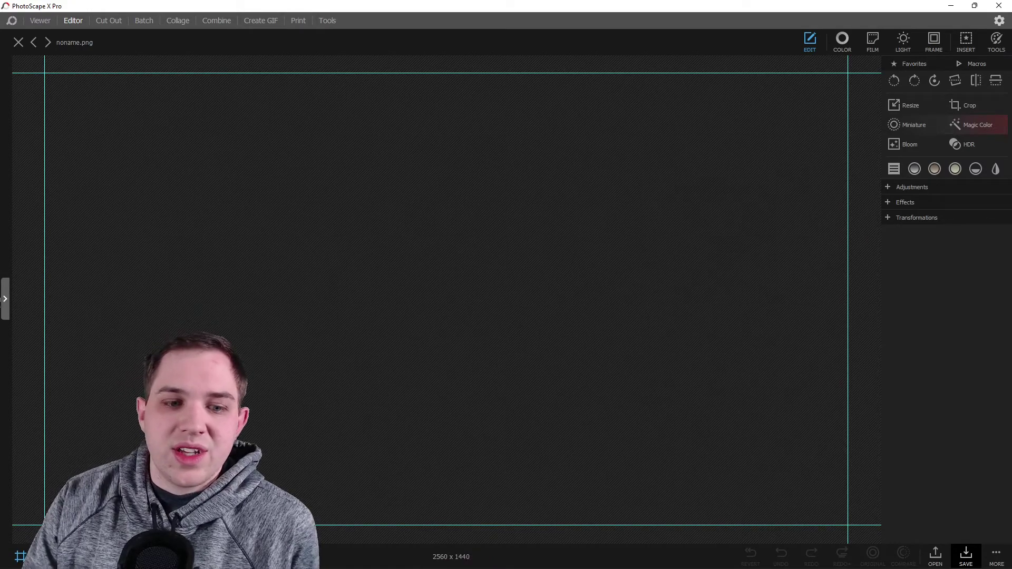
Zoom out and set the canvas grid overlay to outer guide lines only.
key("ctrl+minus")
key("ctrl+minus")
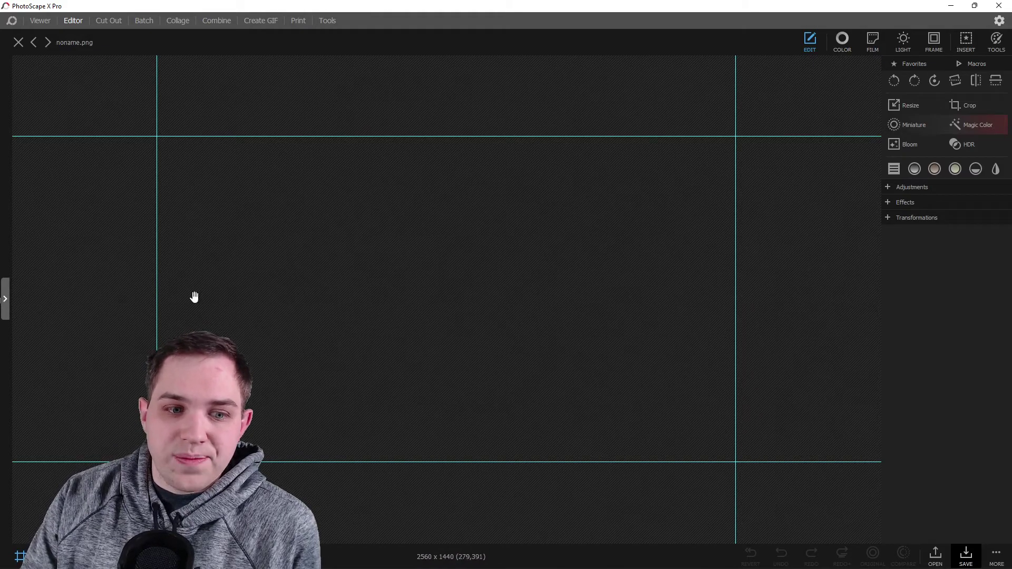
left_click(20, 557)
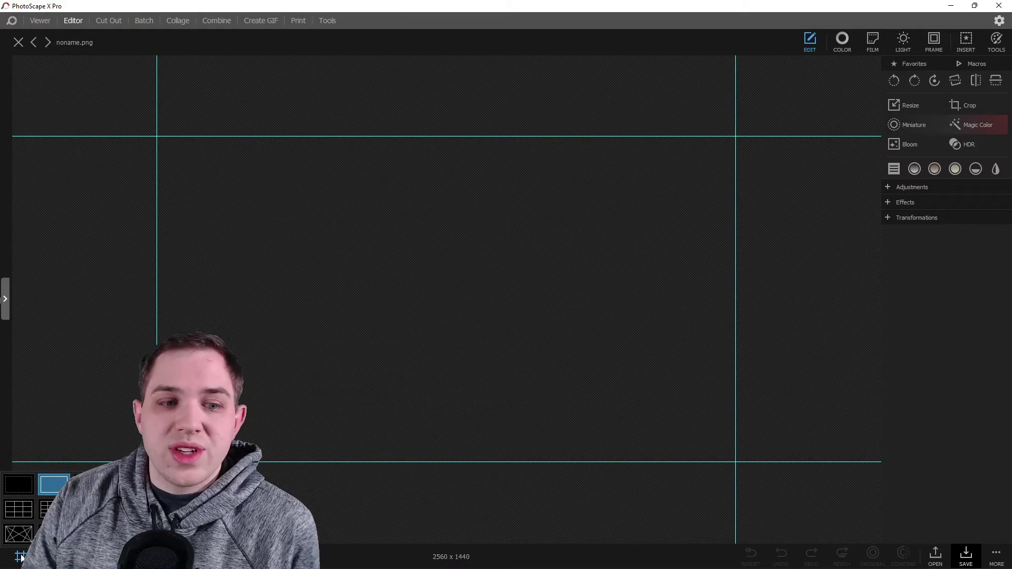
left_click(26, 489)
left_click(54, 484)
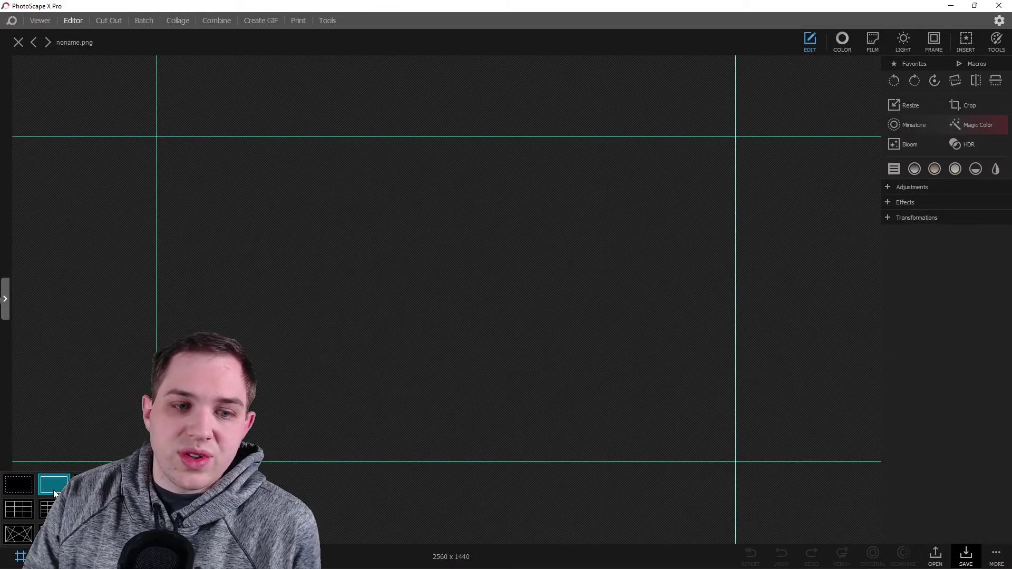
left_click(88, 484)
left_click(18, 509)
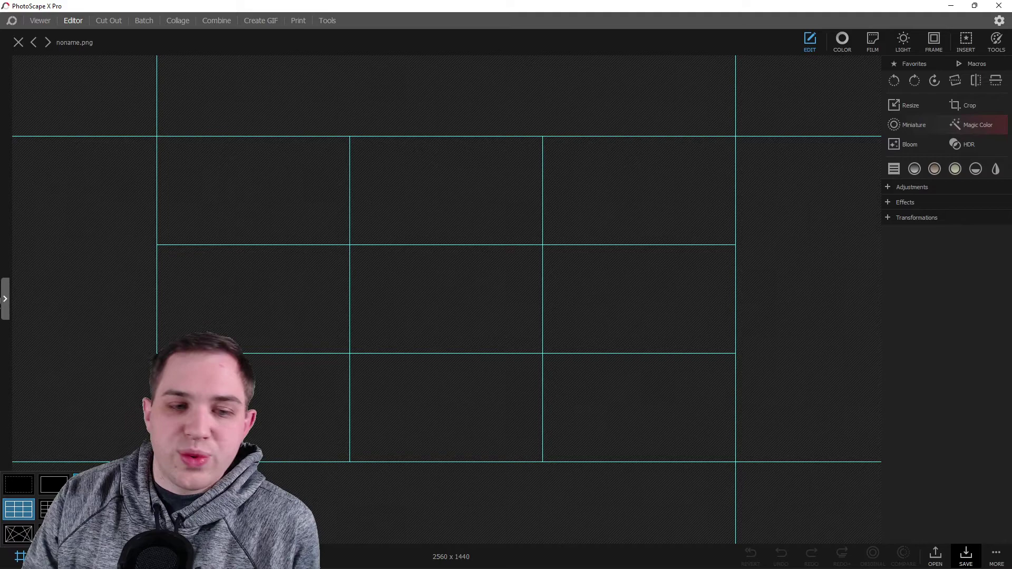
left_click(53, 484)
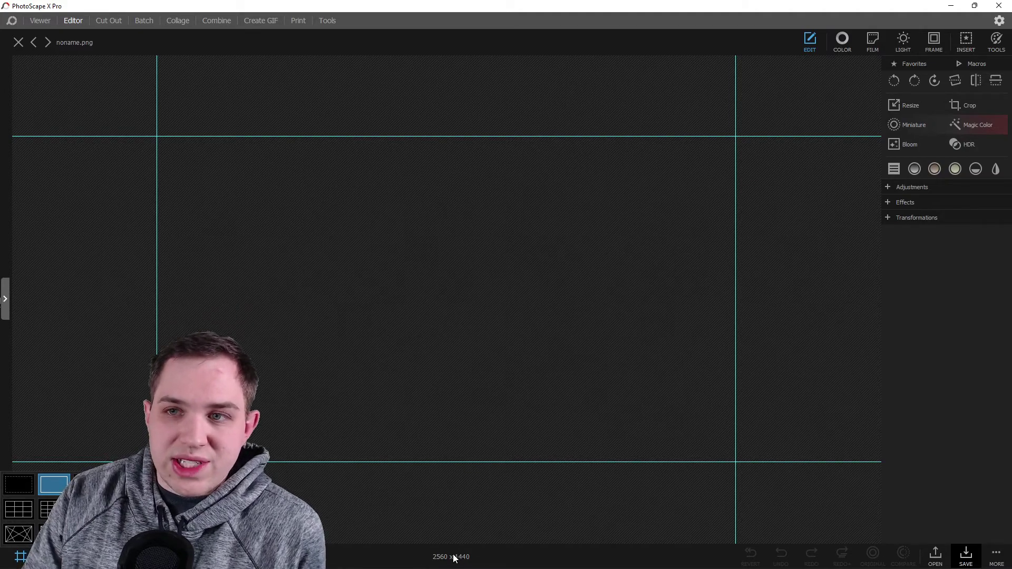
Insert the banner size template image and stretch it to fill the whole canvas.
left_click(966, 40)
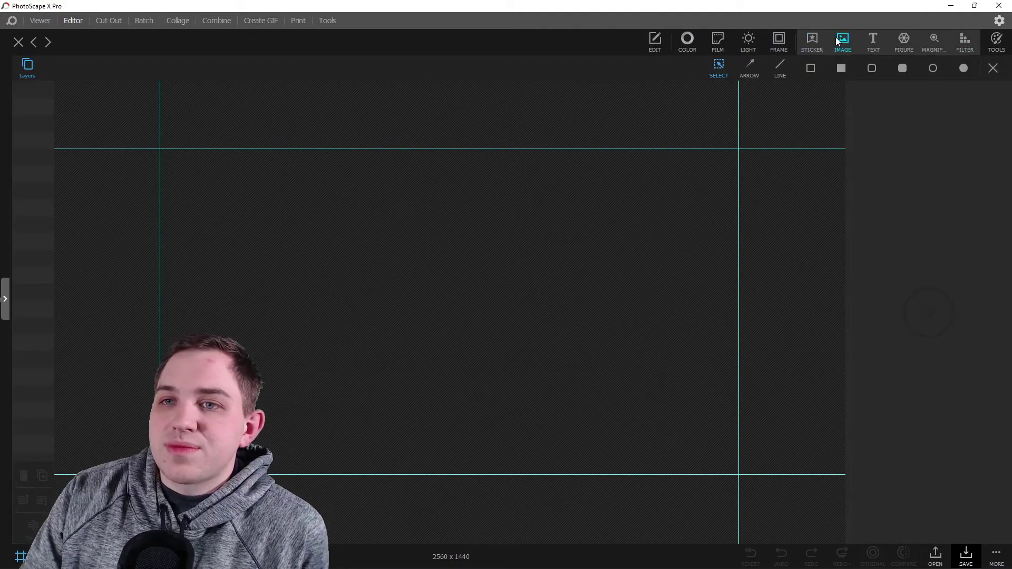
left_click(838, 38)
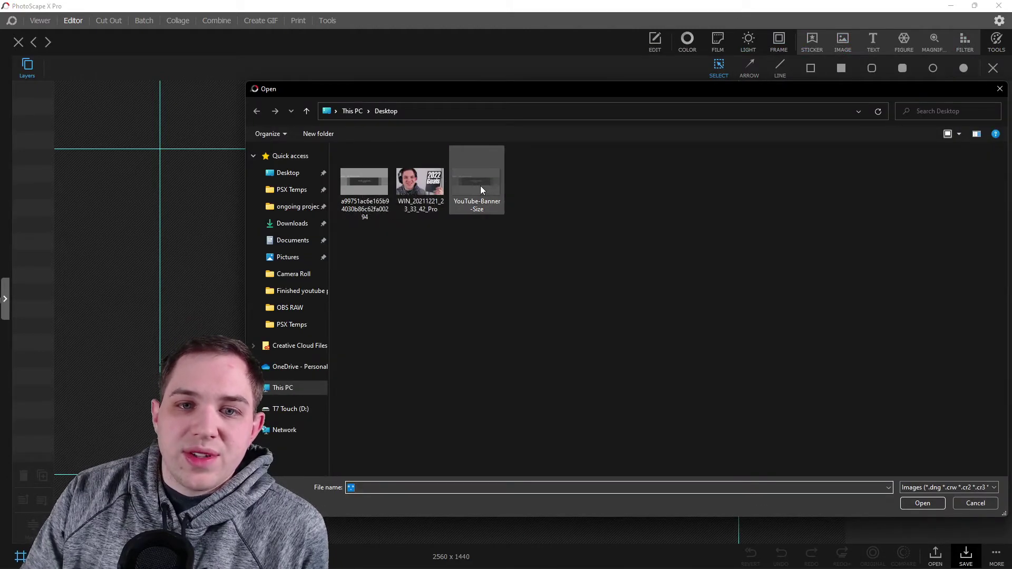
double_click(371, 183)
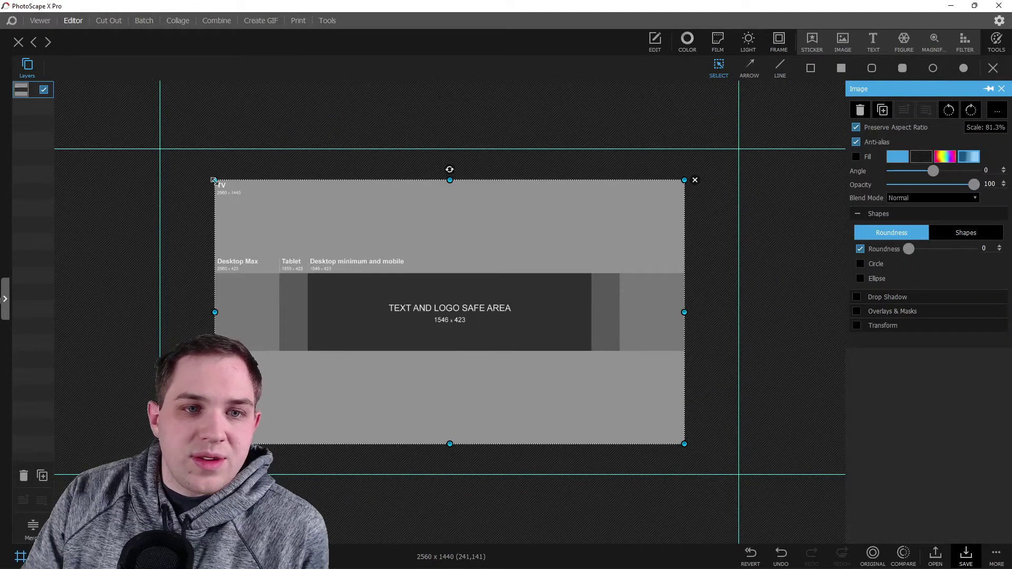
left_click_drag(213, 180, 161, 150)
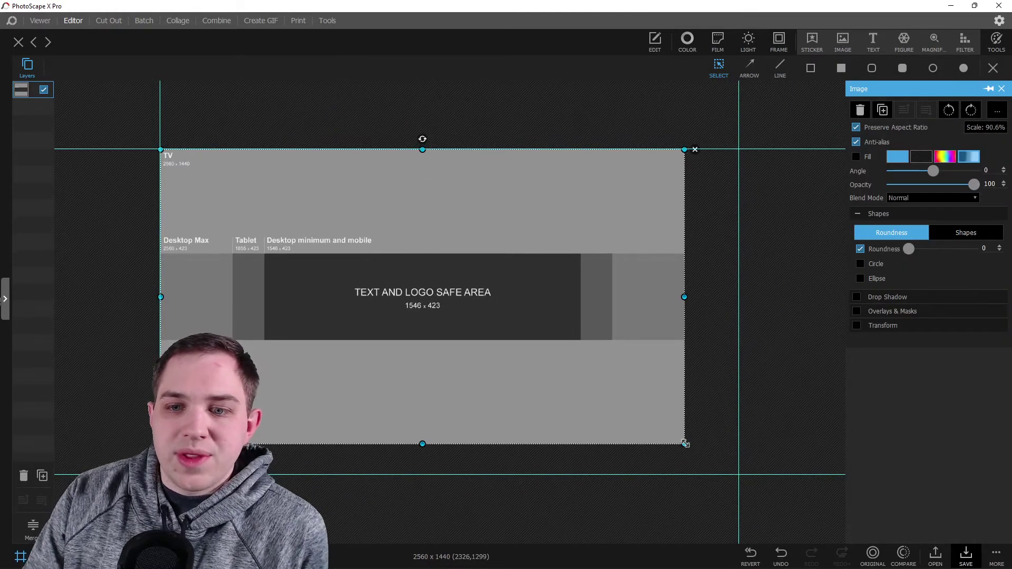
left_click_drag(685, 444, 738, 474)
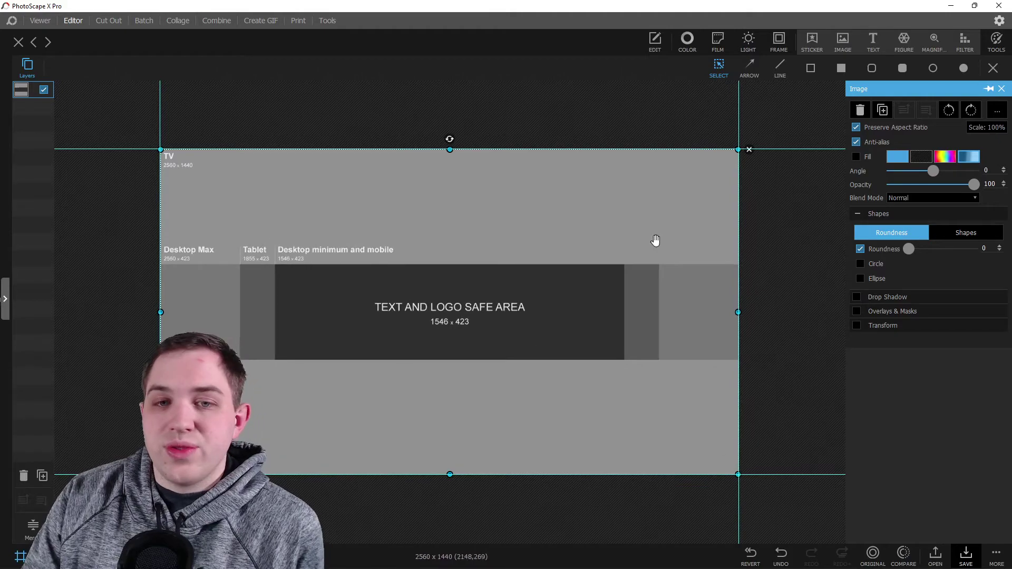
mouse_move(974, 184)
left_mouse_down()
mouse_move(905, 189)
mouse_move(978, 183)
left_mouse_up()
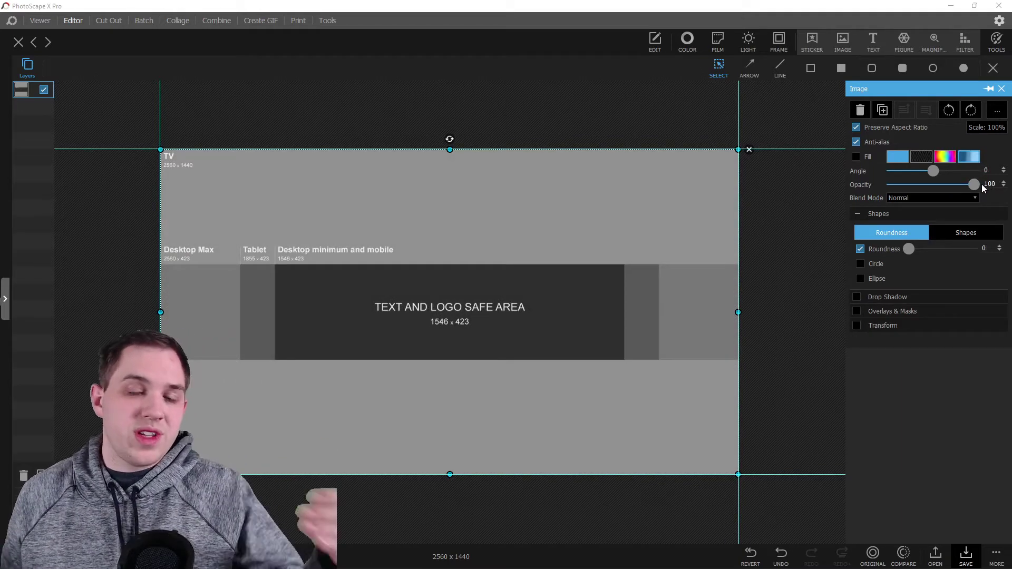
Drop the blue-and-white background image from the folder browser onto the canvas.
left_click(845, 45)
left_click(1001, 90)
left_click(7, 297)
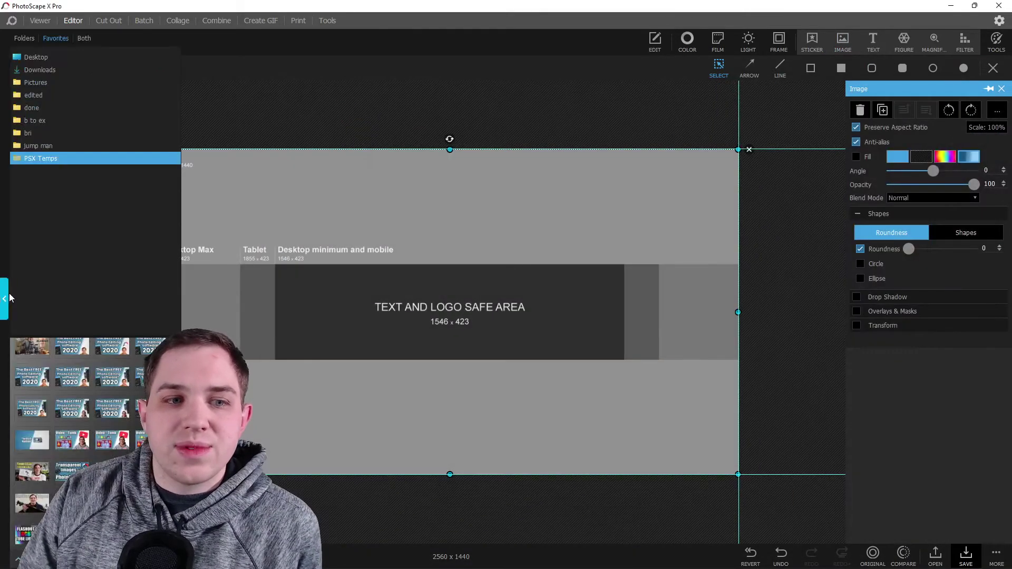
scroll(87, 447, "down", 3)
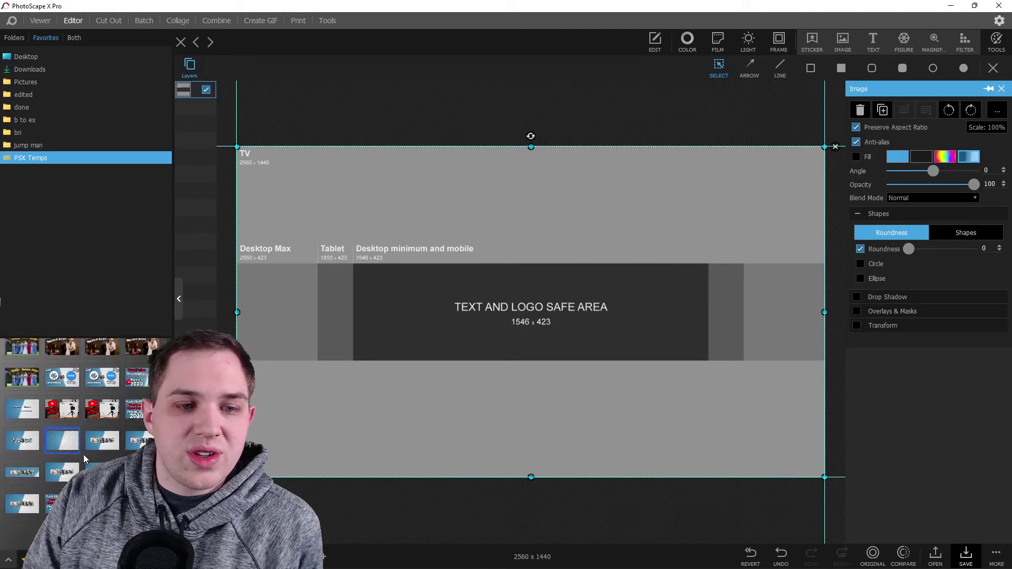
left_click_drag(62, 442, 604, 123)
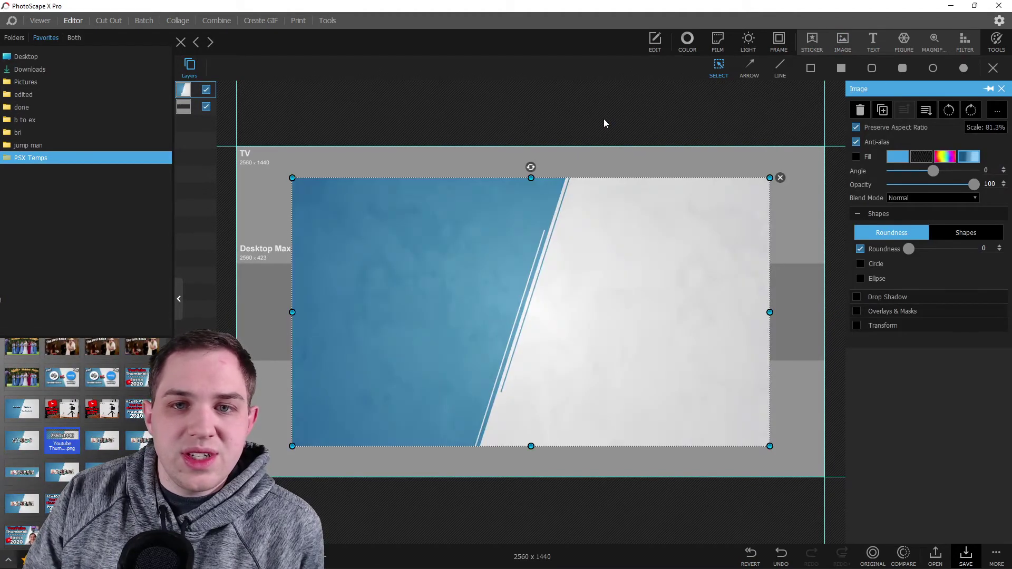
scroll(103, 433, "up", 1)
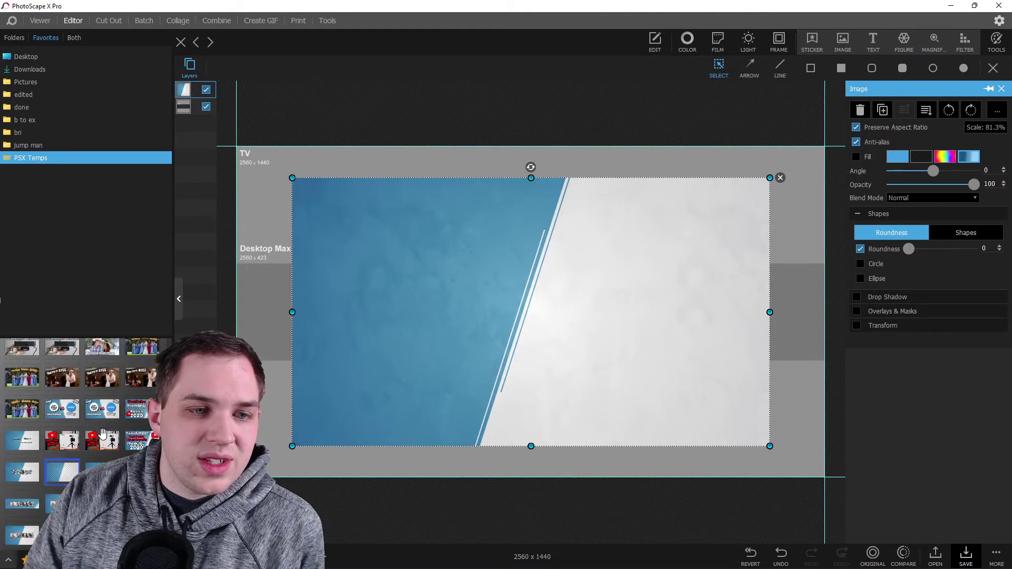
scroll(103, 434, "up", 3)
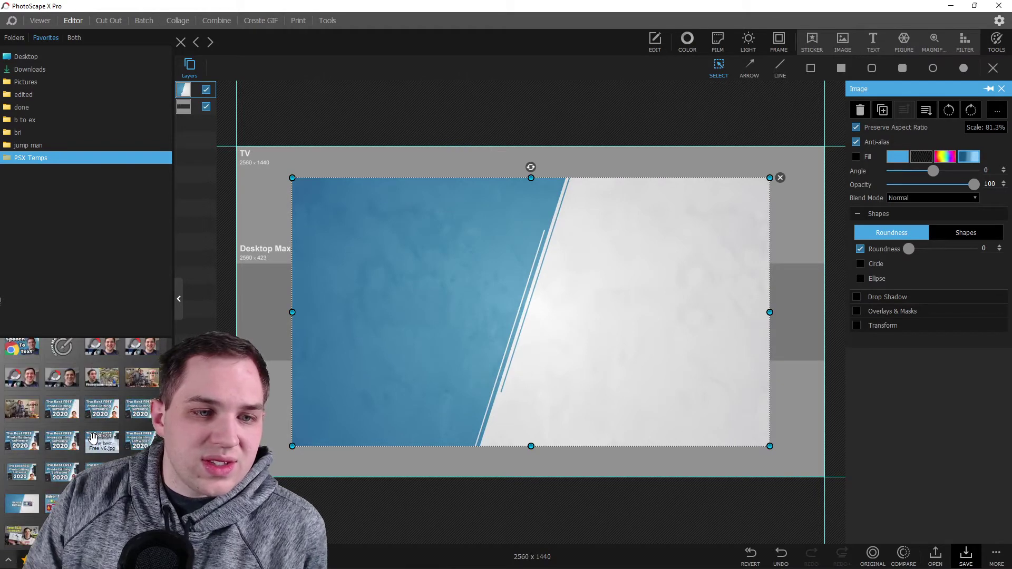
scroll(93, 438, "up", 5)
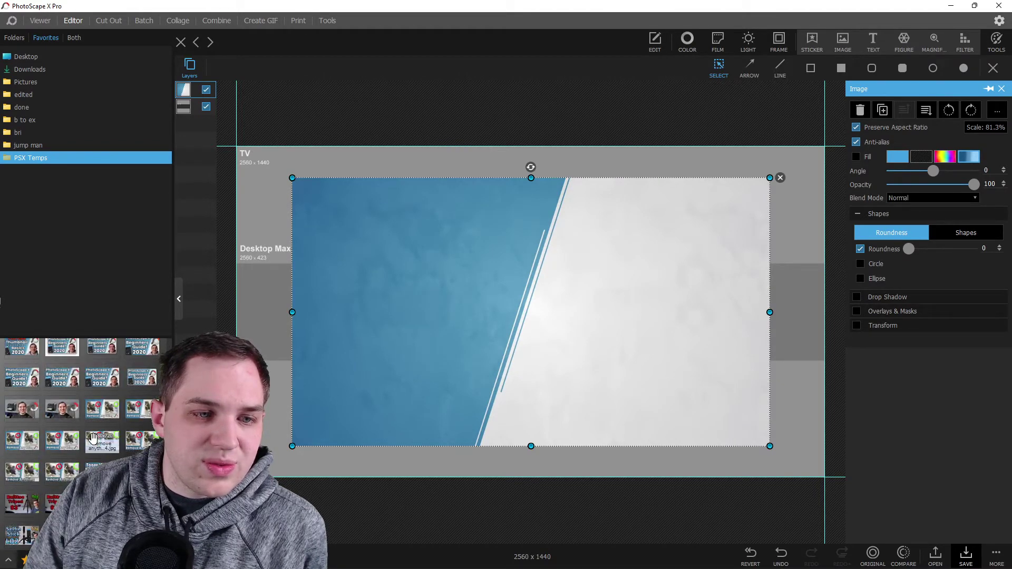
Move the background to the top-left corner and enlarge it to cover the 2560 x 1440 canvas.
left_click(369, 112)
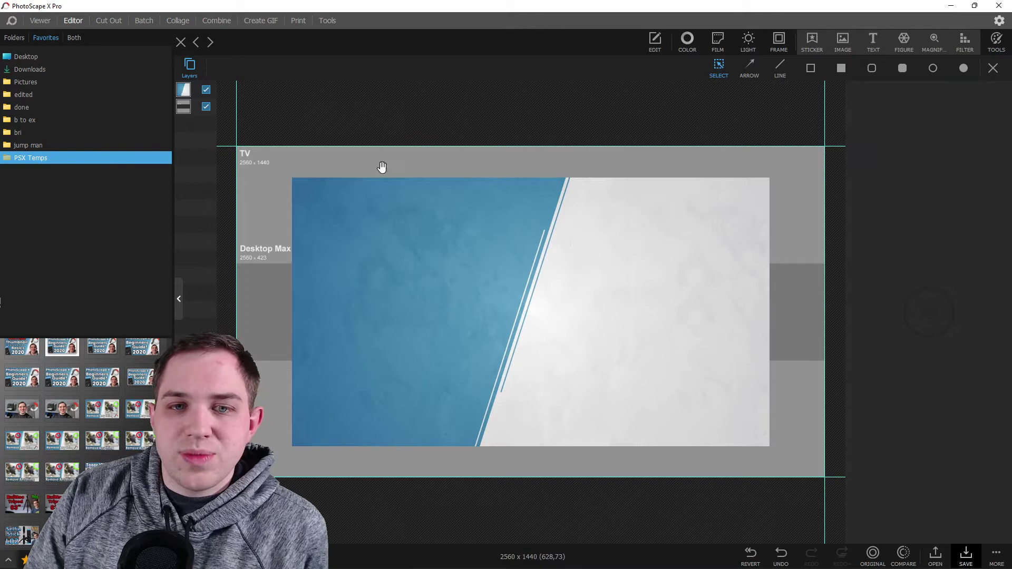
left_click(439, 378)
left_click_drag(502, 391, 448, 363)
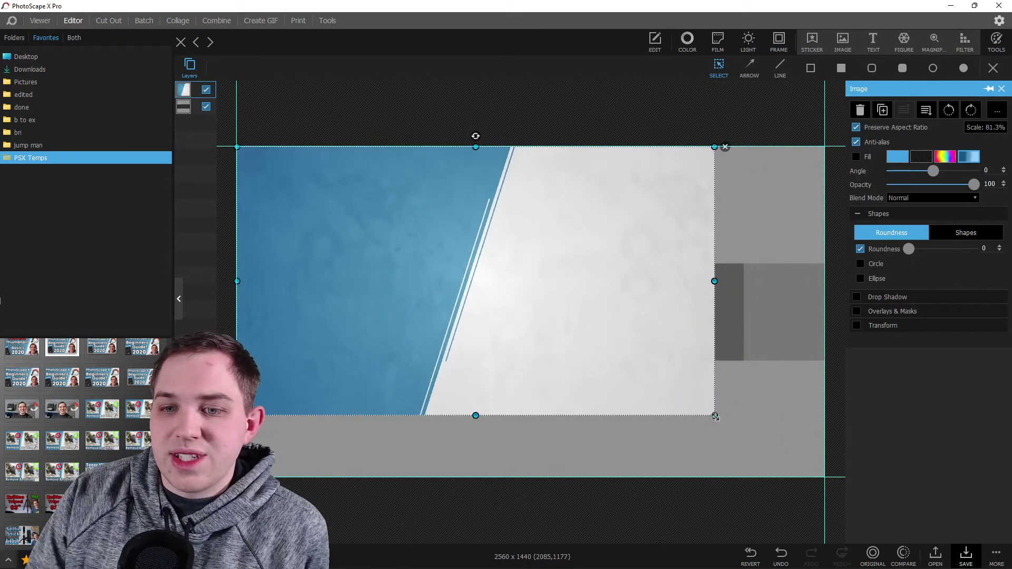
left_click_drag(714, 416, 825, 477)
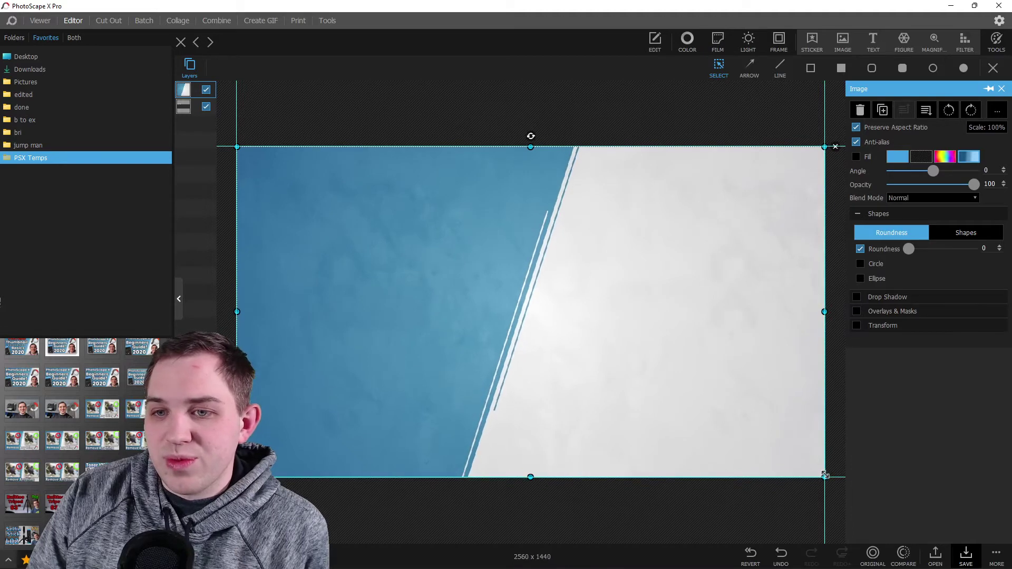
Send the background behind the template and set the template layer's opacity to 59.
left_click(926, 110)
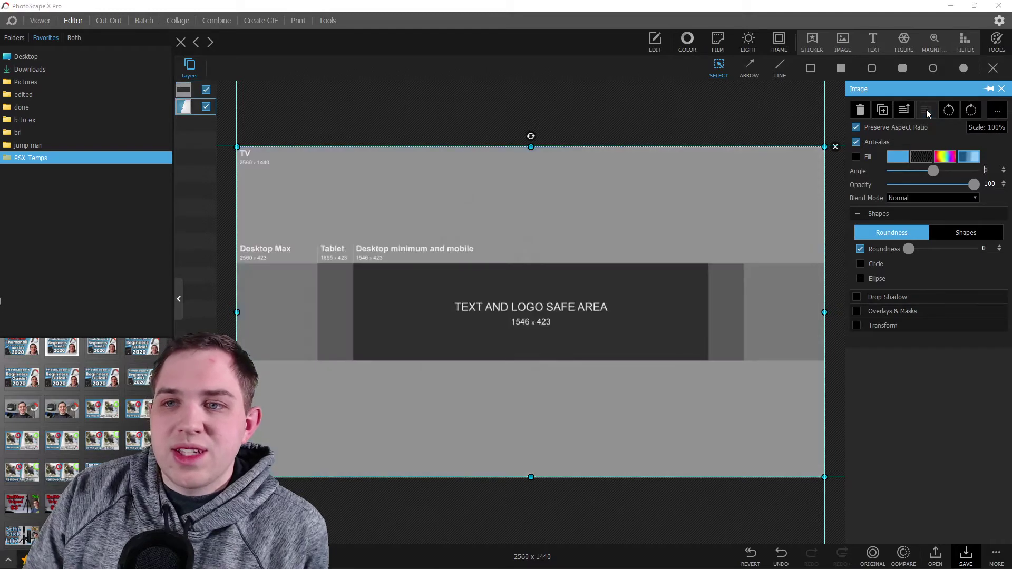
left_click(485, 324)
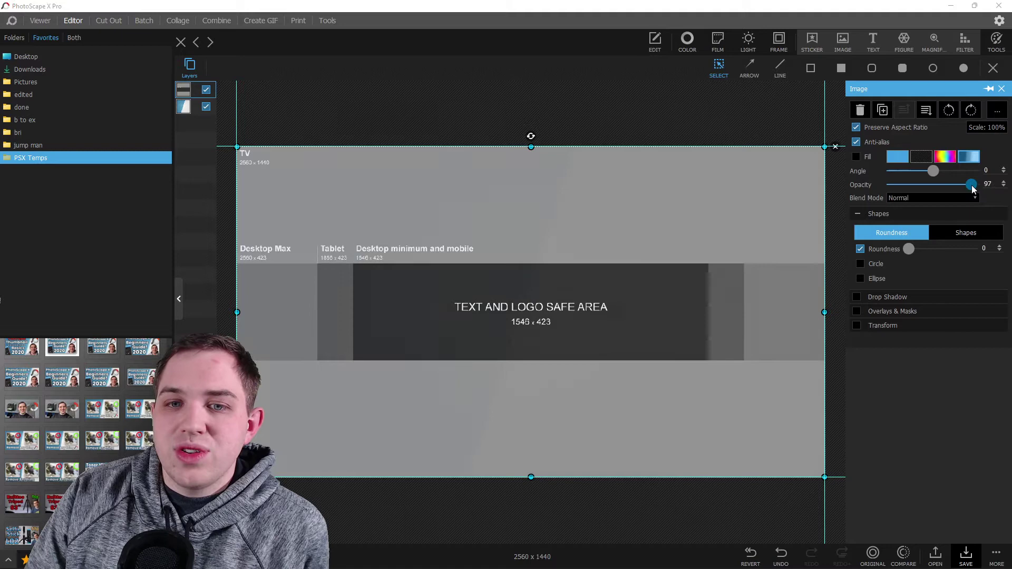
left_click_drag(972, 185, 938, 187)
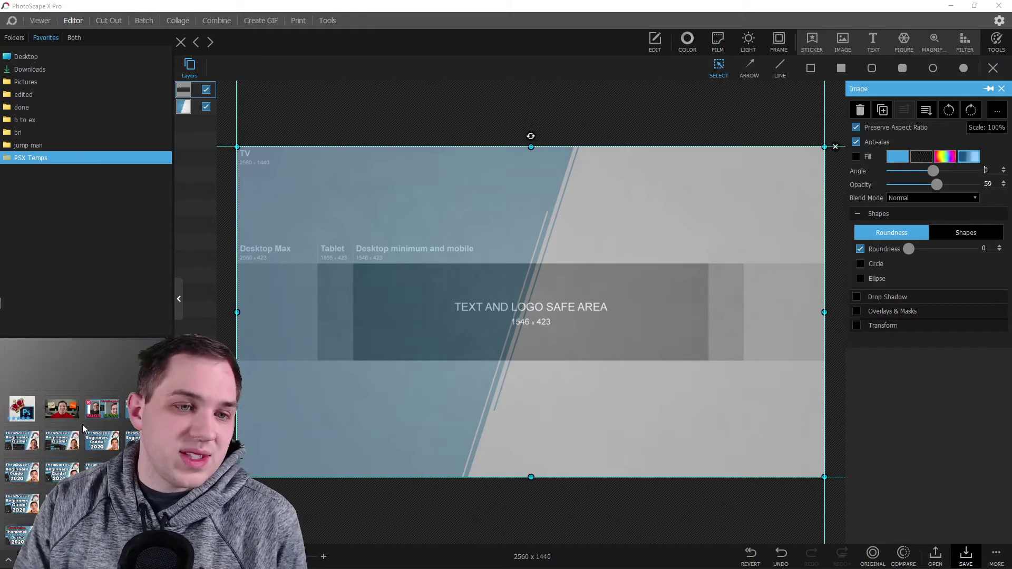
scroll(76, 439, "up", 3)
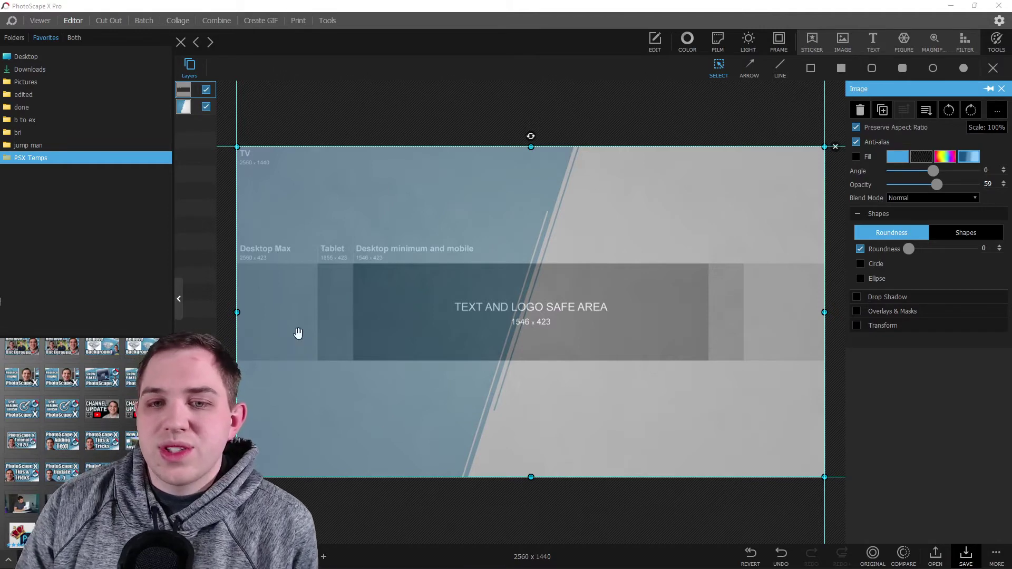
scroll(84, 433, "down", 5)
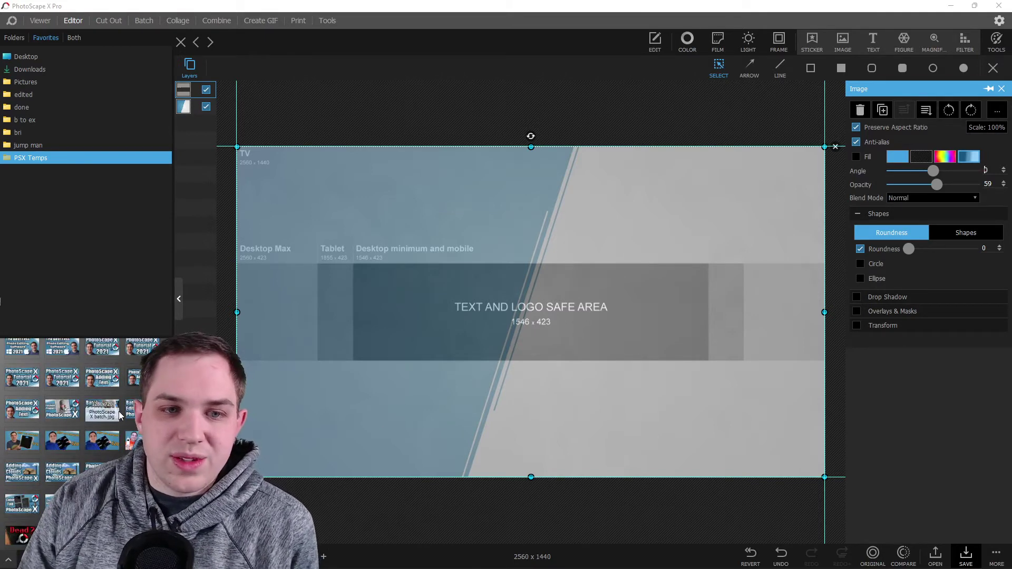
mouse_move(335, 565)
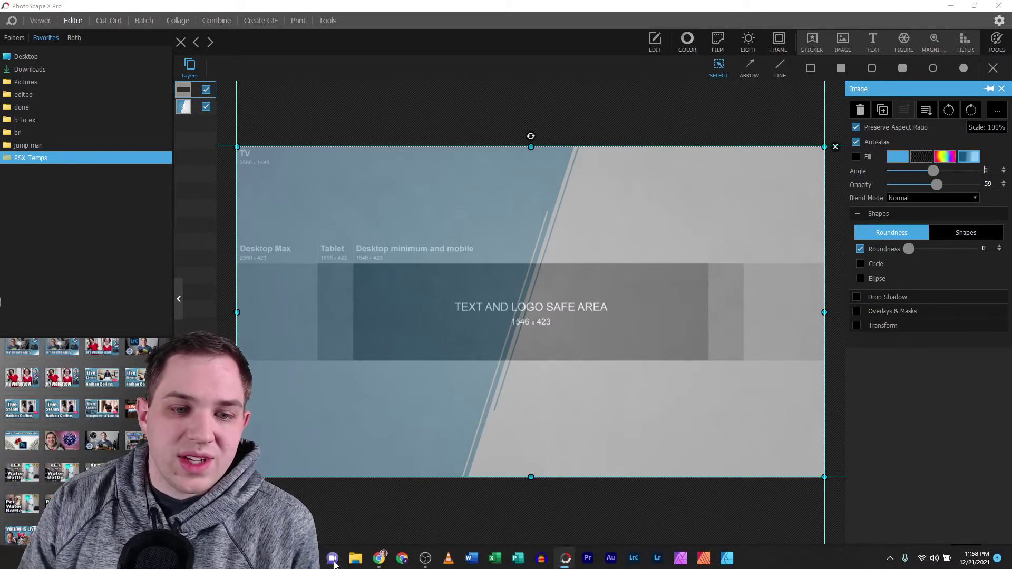
left_click(399, 560)
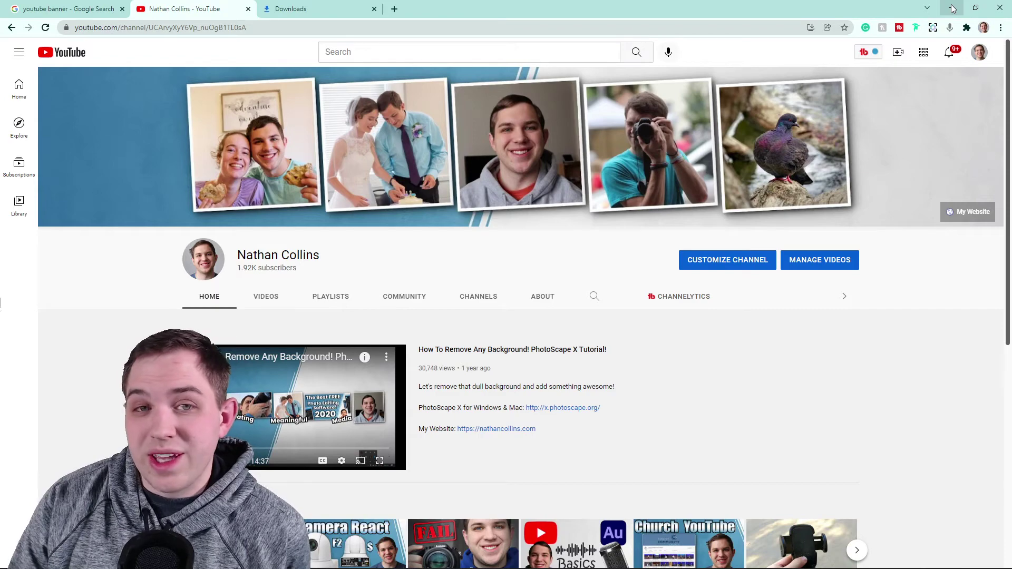
left_click(953, 9)
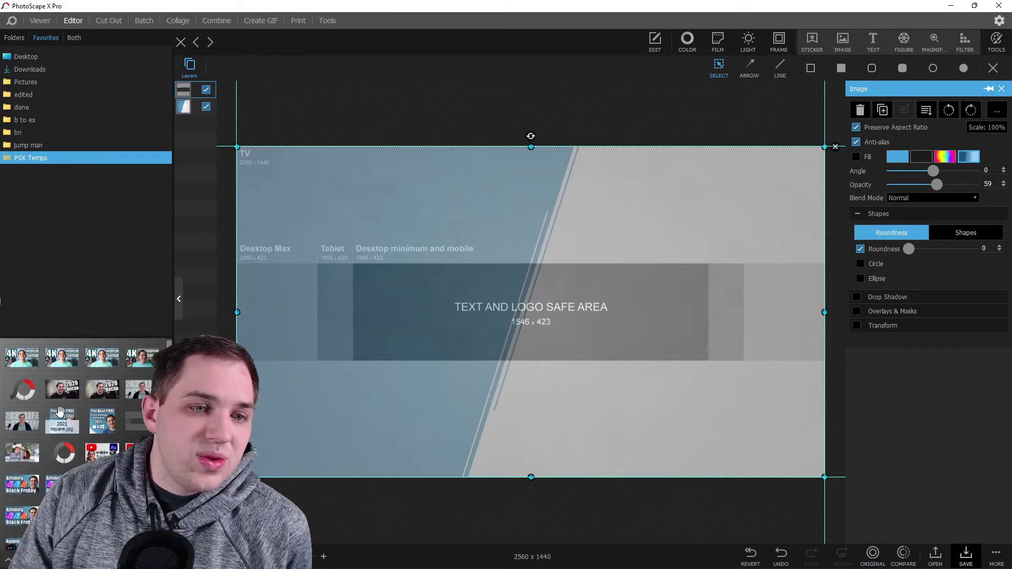
left_click(40, 20)
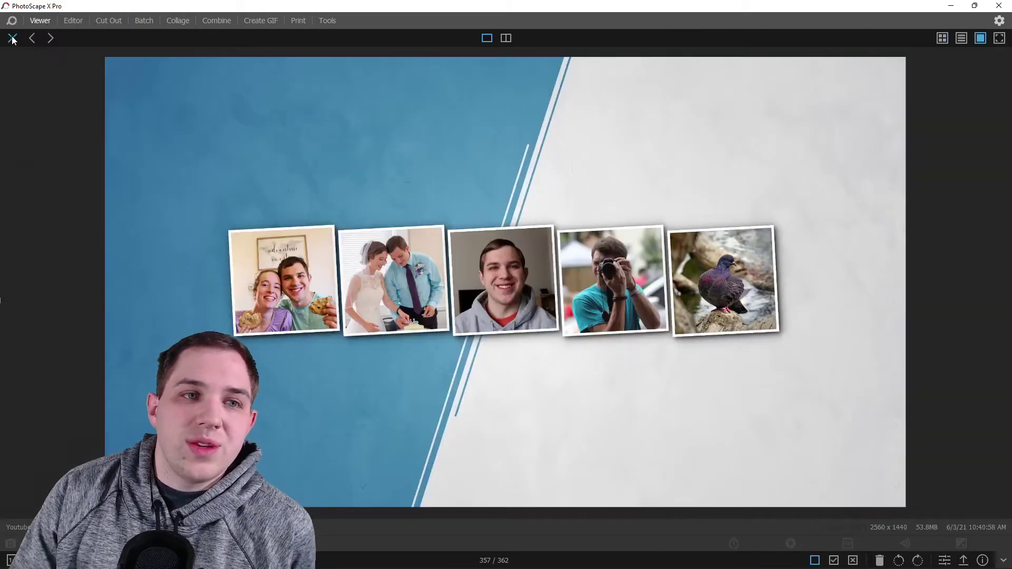
left_click(12, 37)
scroll(427, 291, "up", 7)
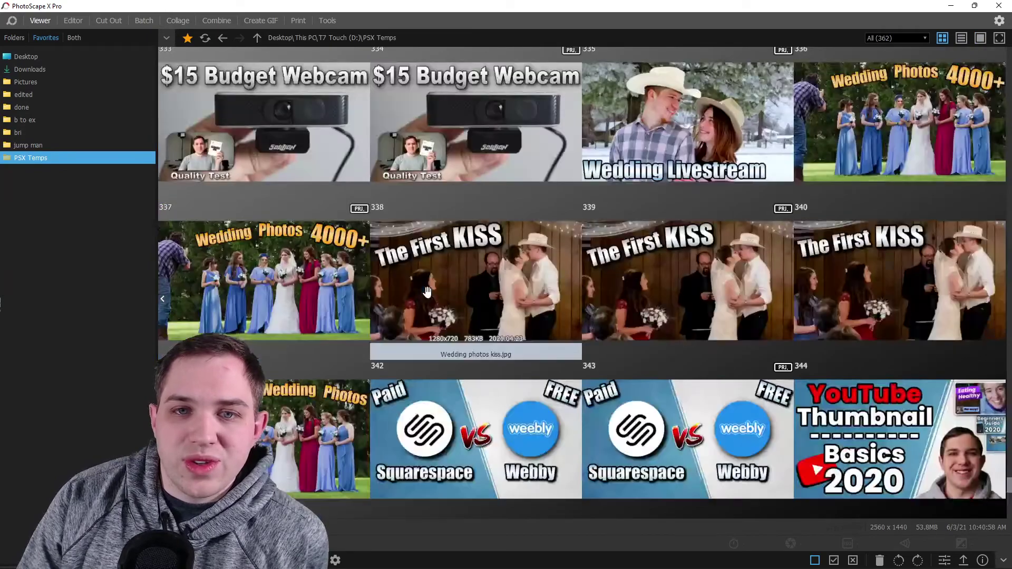
scroll(427, 290, "up", 7)
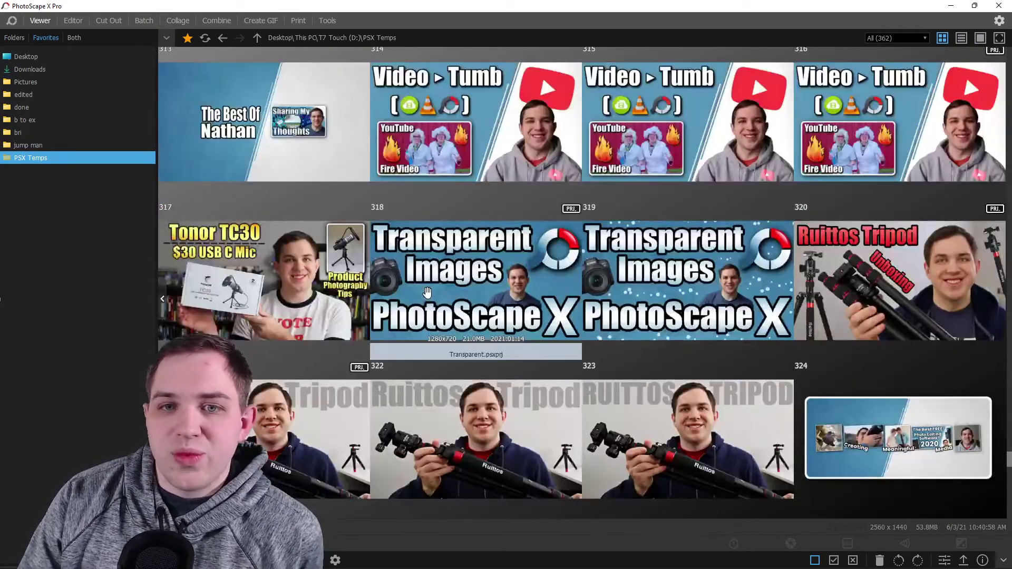
scroll(427, 292, "up", 2)
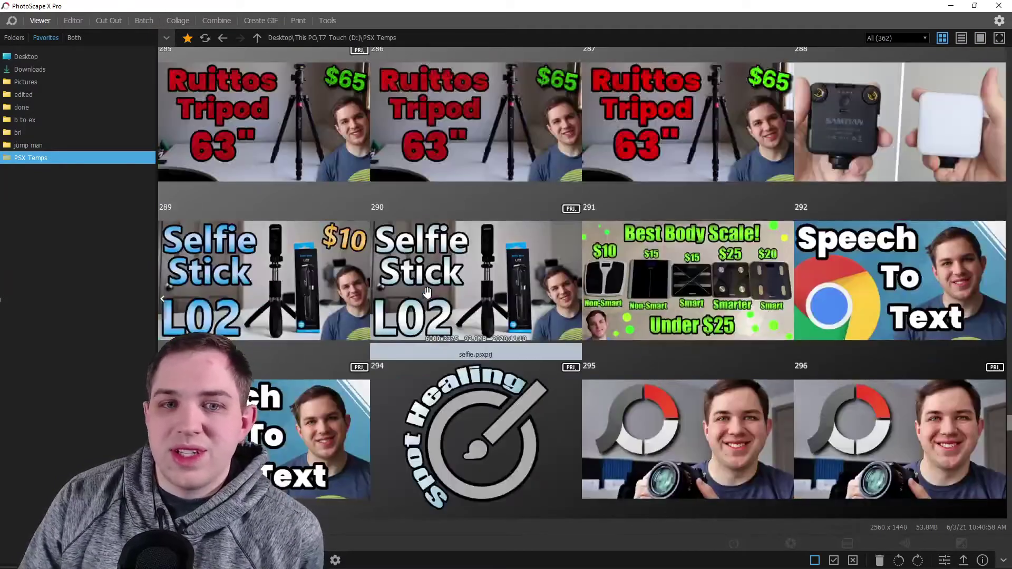
scroll(427, 292, "down", 2)
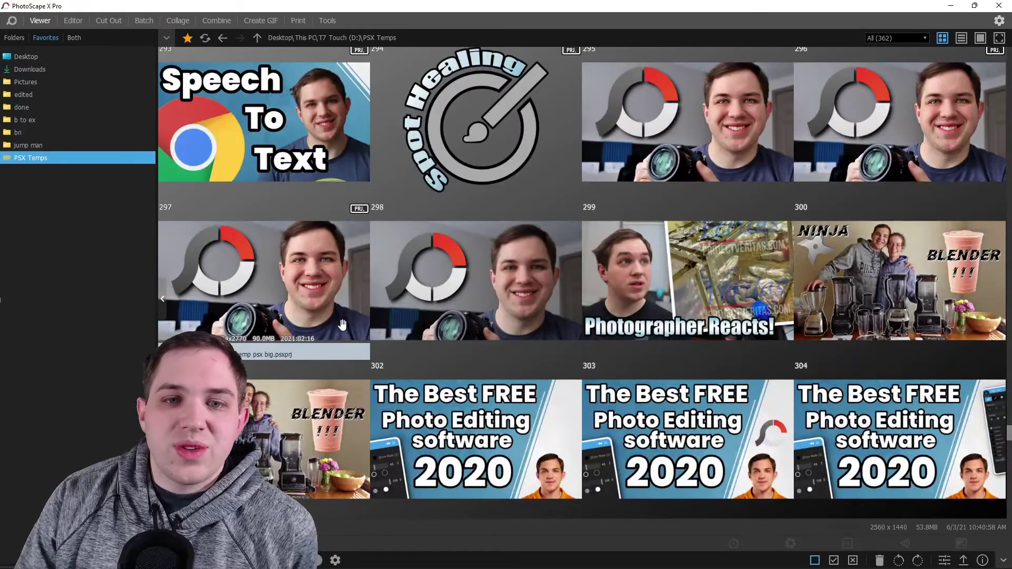
scroll(260, 285, "up", 3)
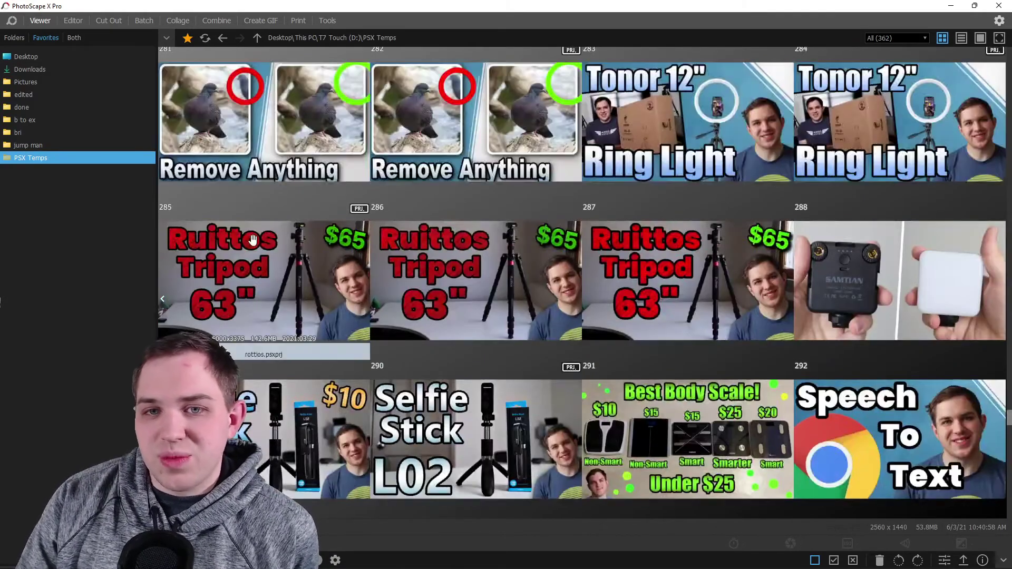
left_click(73, 20)
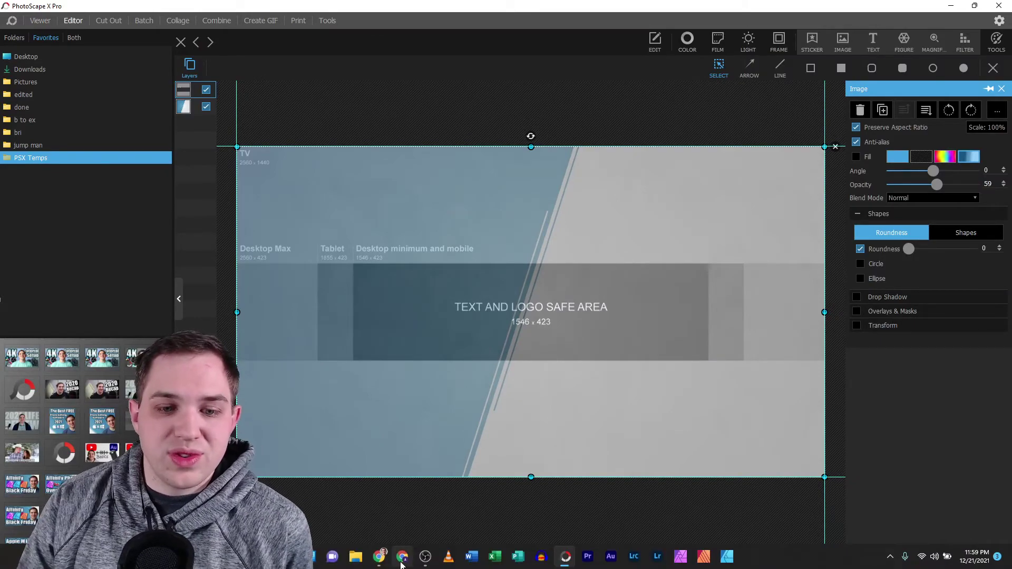
Search YouTube for 'think media' and open the Think Media channel page.
left_click(385, 566)
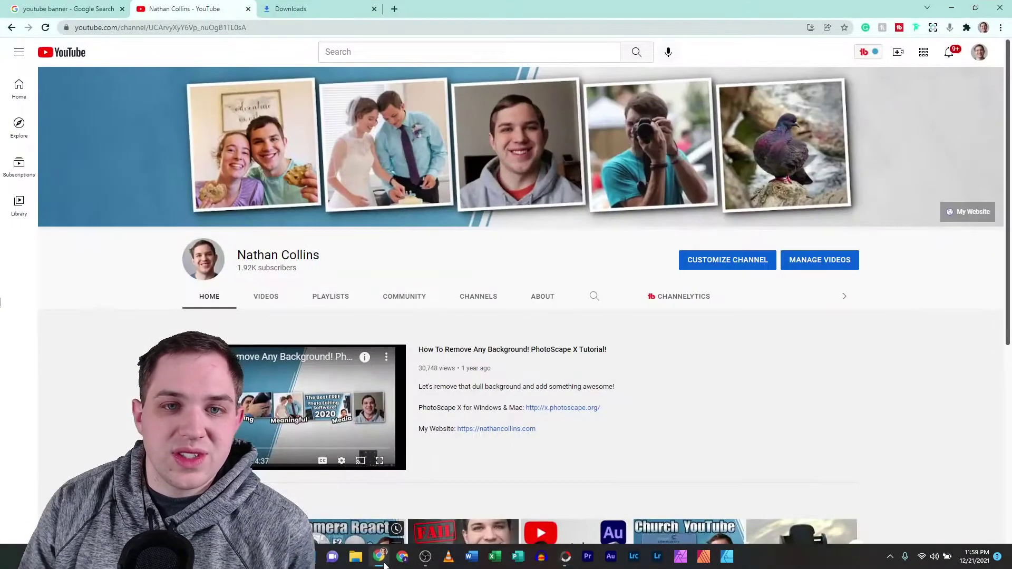
left_click(357, 56)
type("think m")
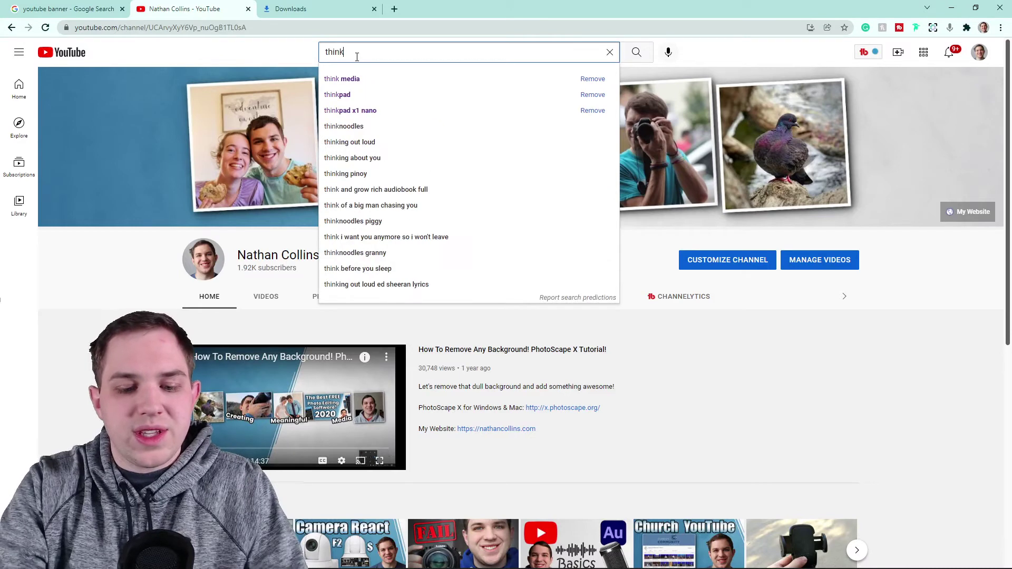
type("edia")
key("Return")
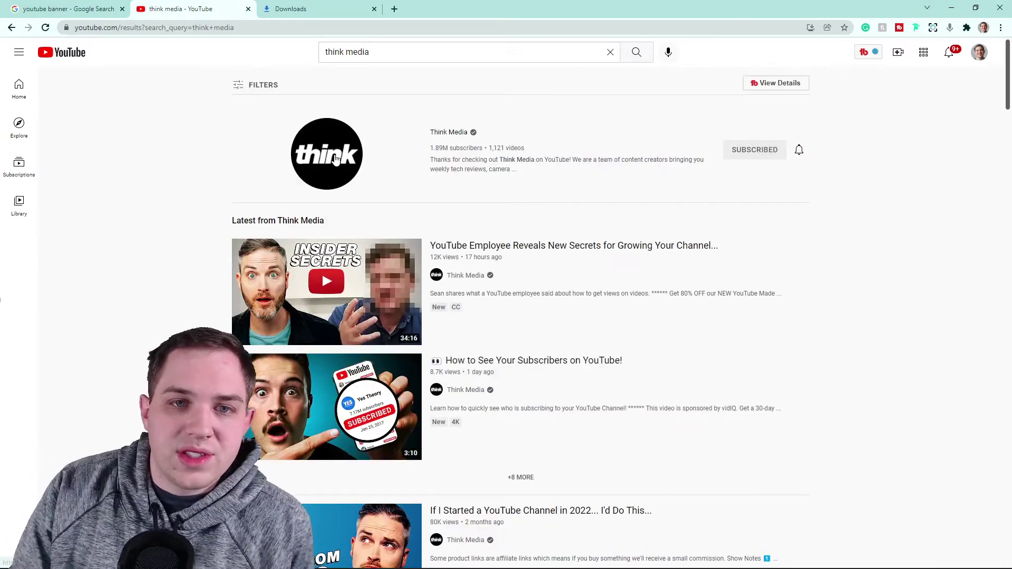
left_click(335, 160)
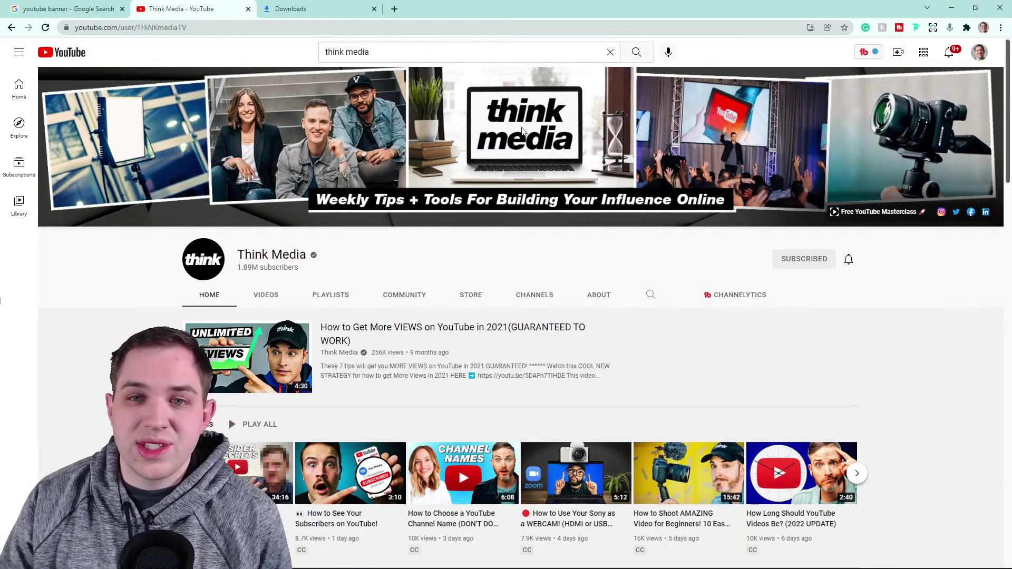
Place the IMG_1724 cutout portrait on the banner at 12% scale, on the safe area's left side.
left_click(952, 8)
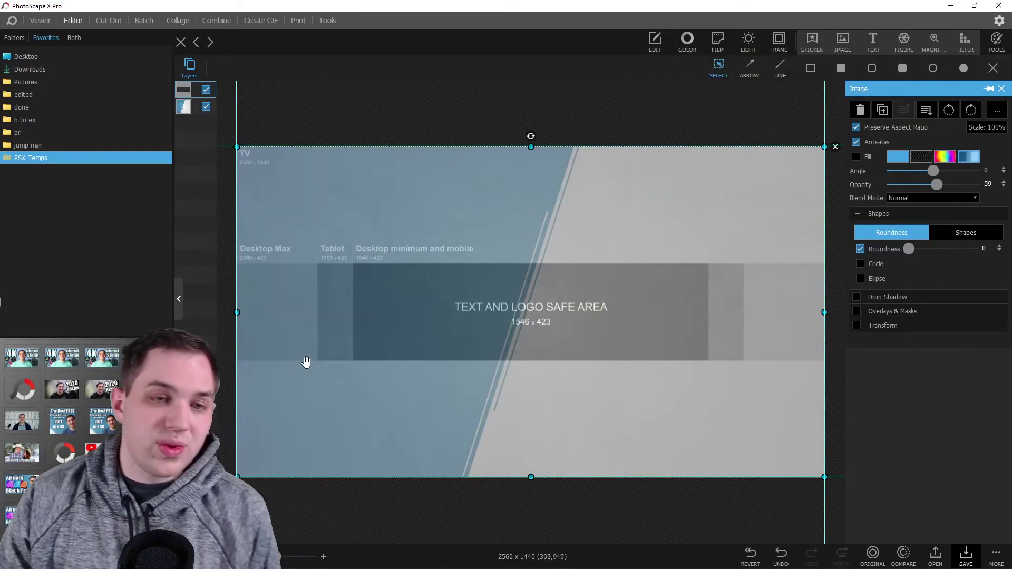
scroll(75, 449, "up", 1)
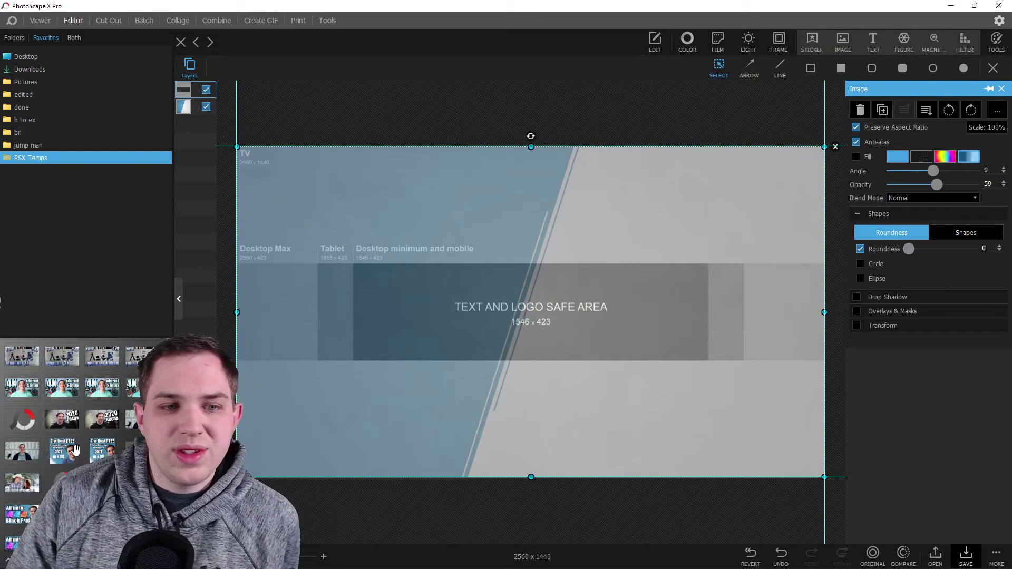
scroll(76, 449, "up", 8)
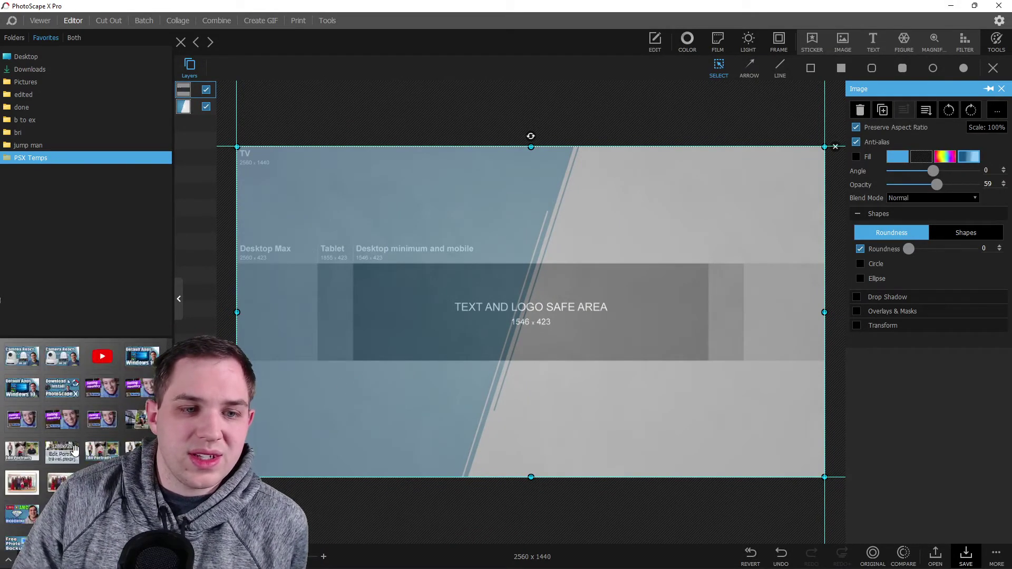
scroll(74, 449, "down", 2)
left_click_drag(22, 481, 393, 289)
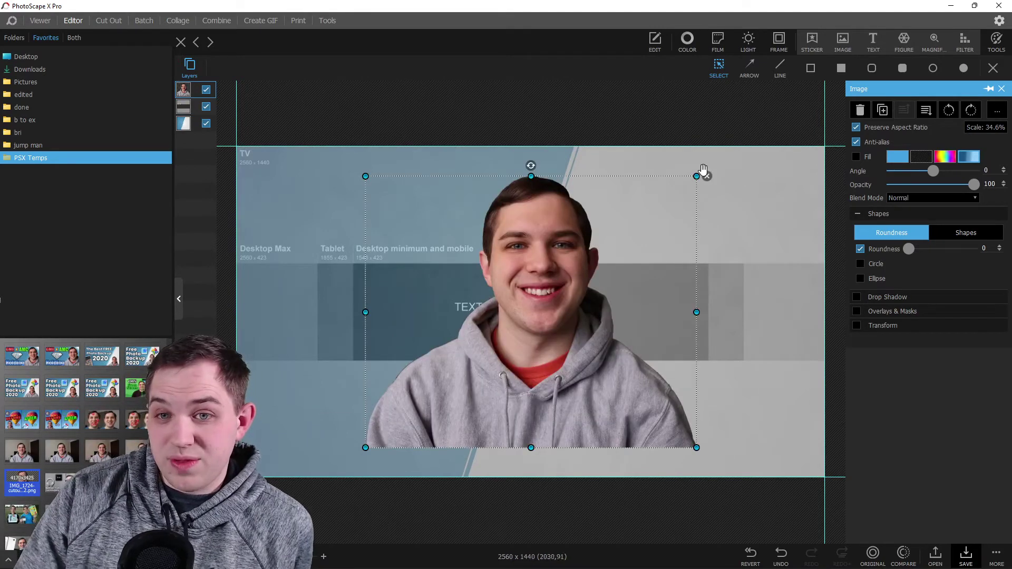
left_click_drag(694, 177, 480, 353)
left_click_drag(437, 388, 439, 305)
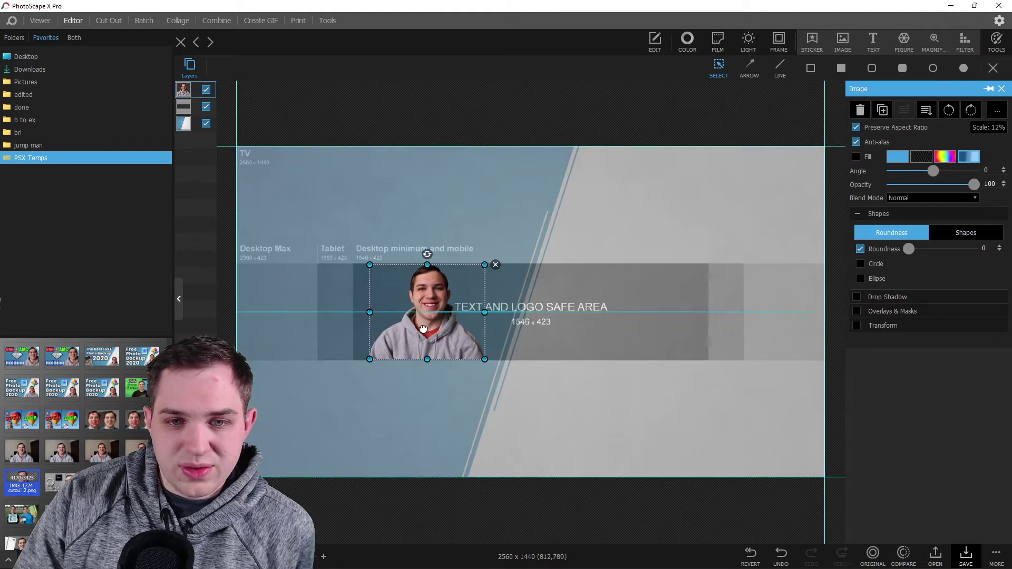
left_click_drag(423, 330, 418, 331)
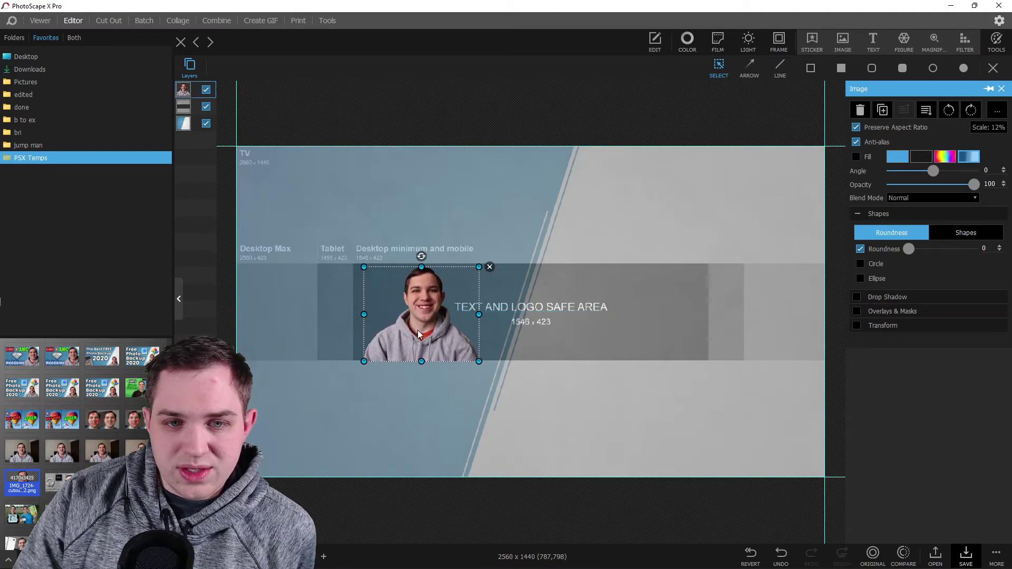
left_click(436, 515)
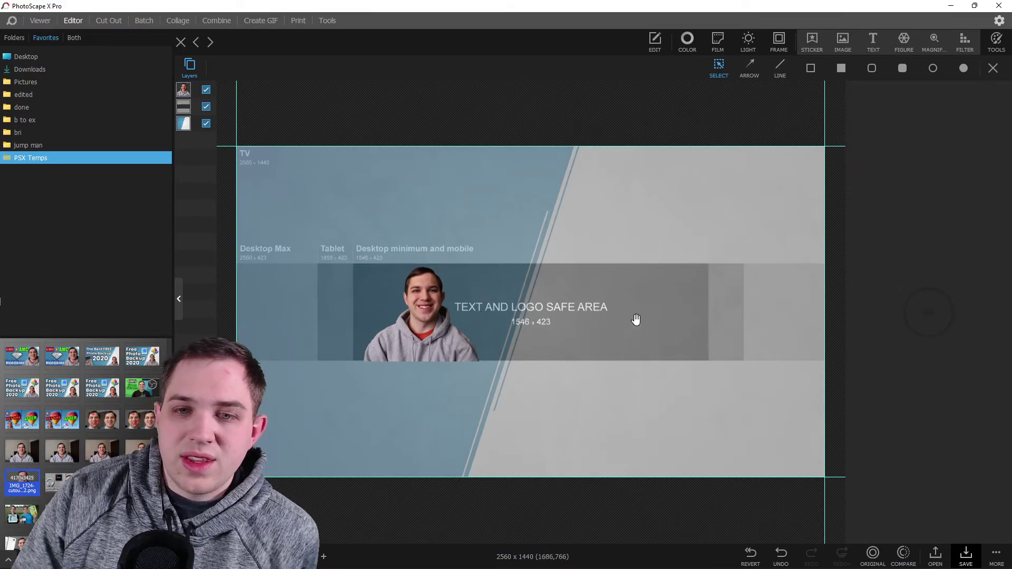
Add text layers Learn and Grow, plus a third copy reworded to Make Money below them.
left_click(872, 44)
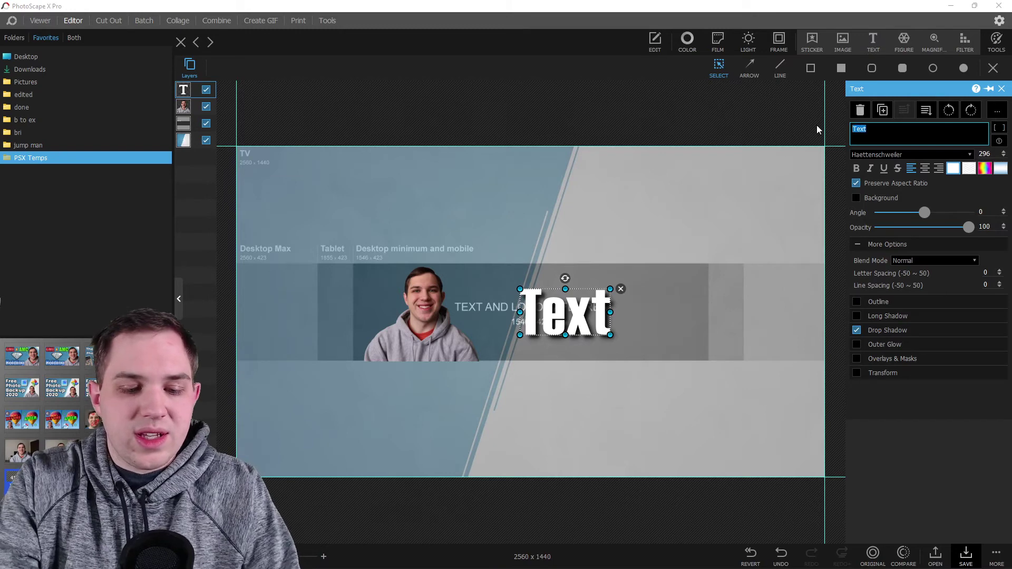
type("Learn")
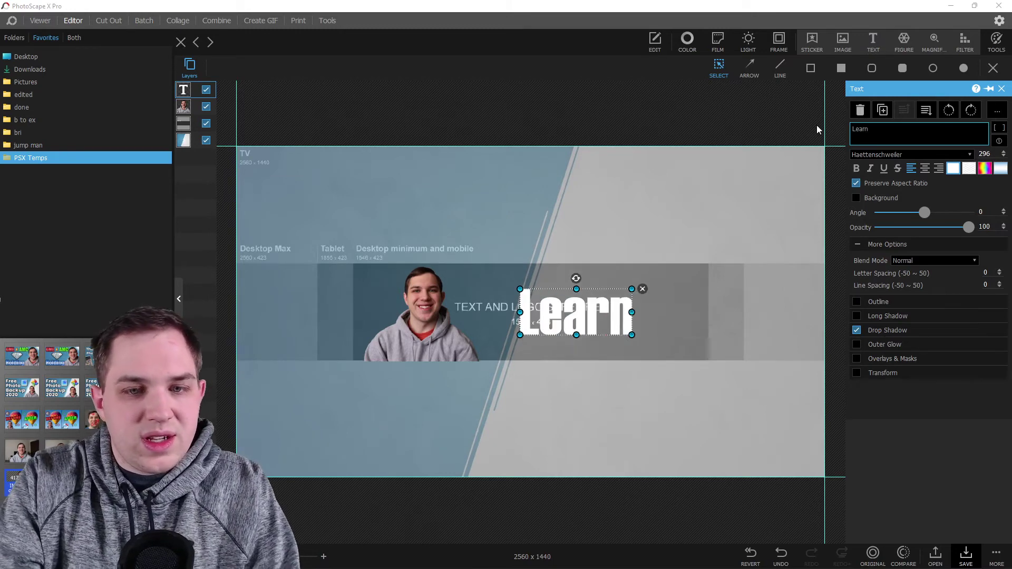
left_click(882, 110)
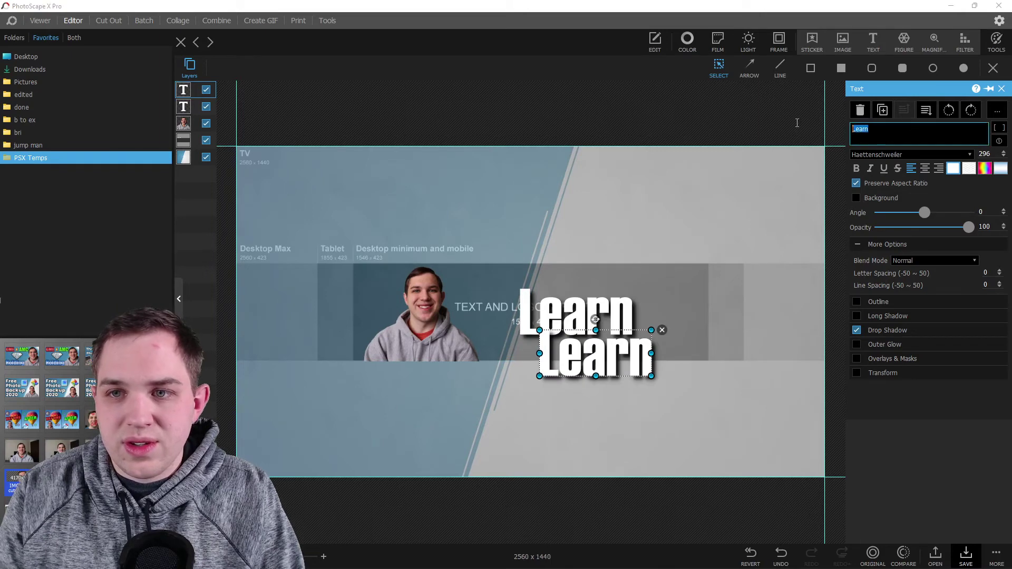
type("Grow")
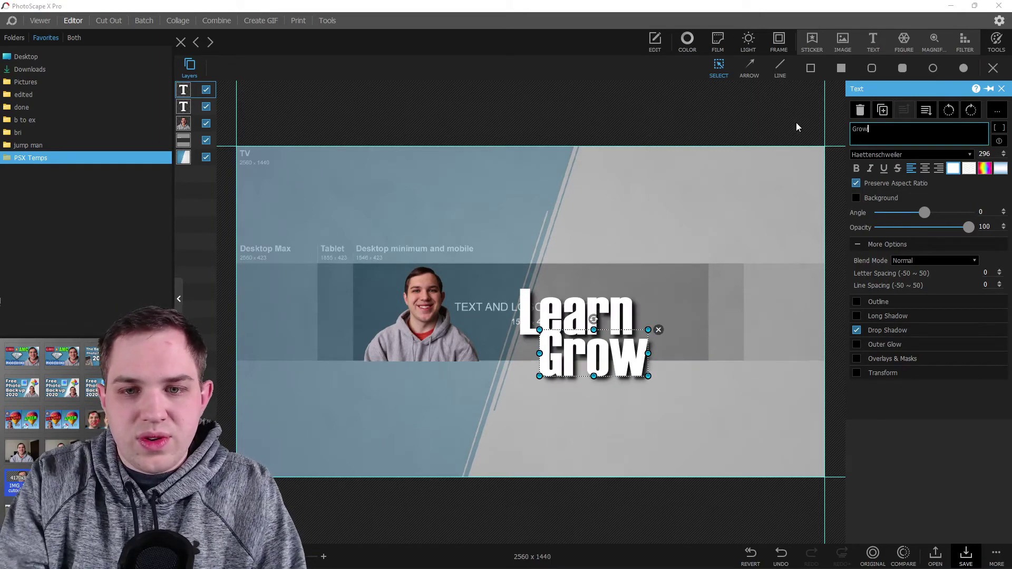
left_click(883, 110)
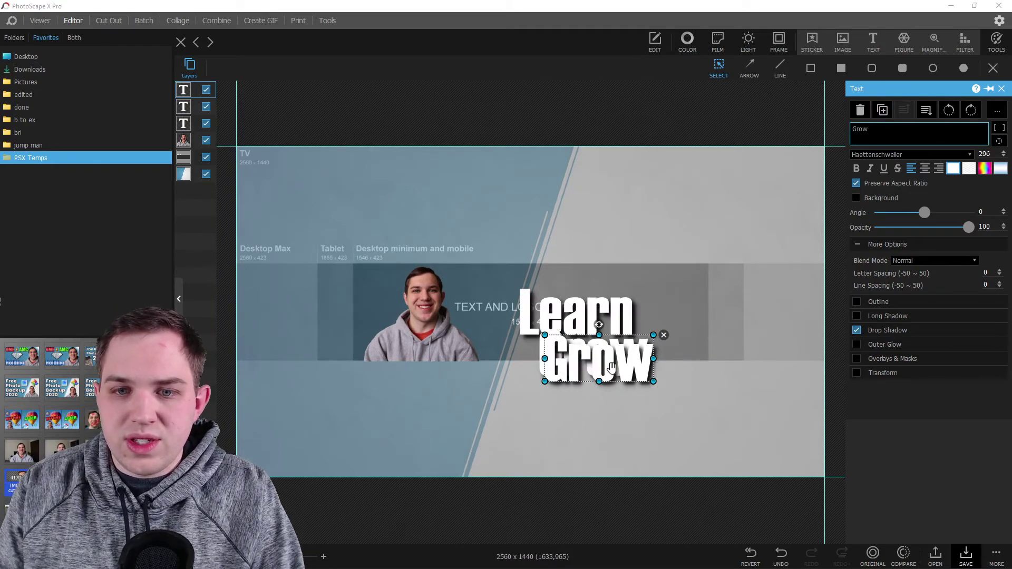
left_click_drag(611, 367, 626, 396)
double_click(893, 141)
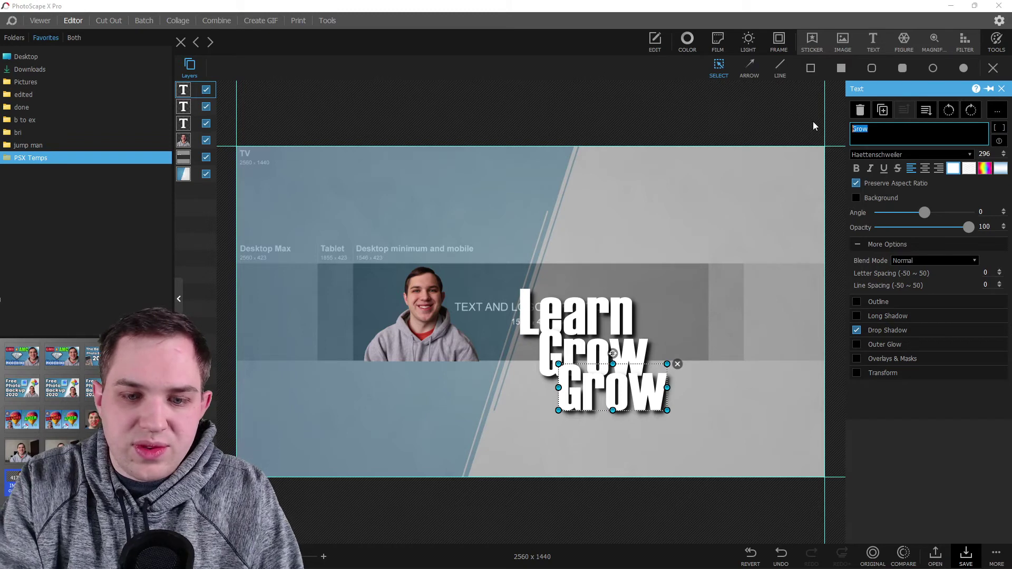
type("Ma")
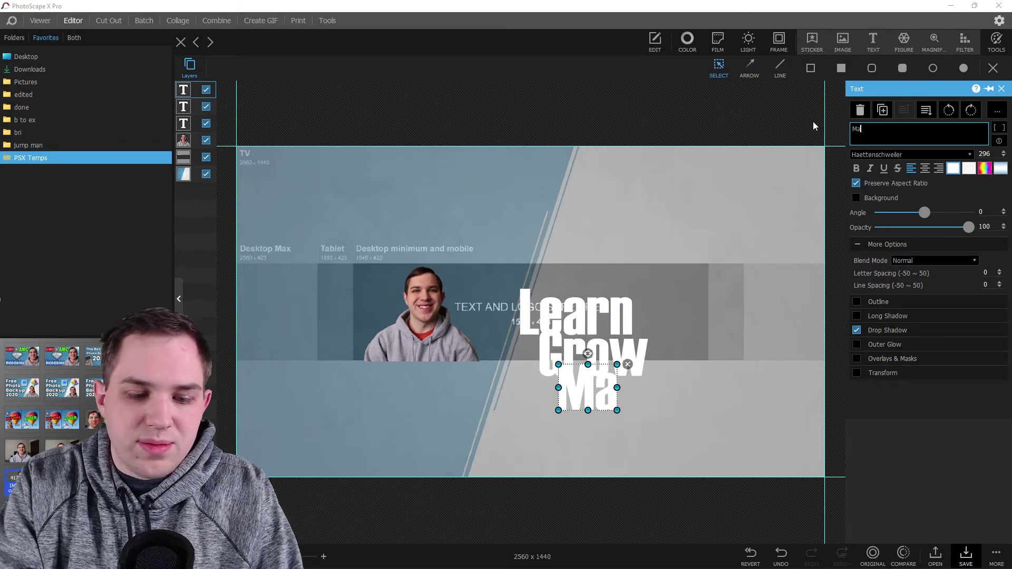
type("ke Money")
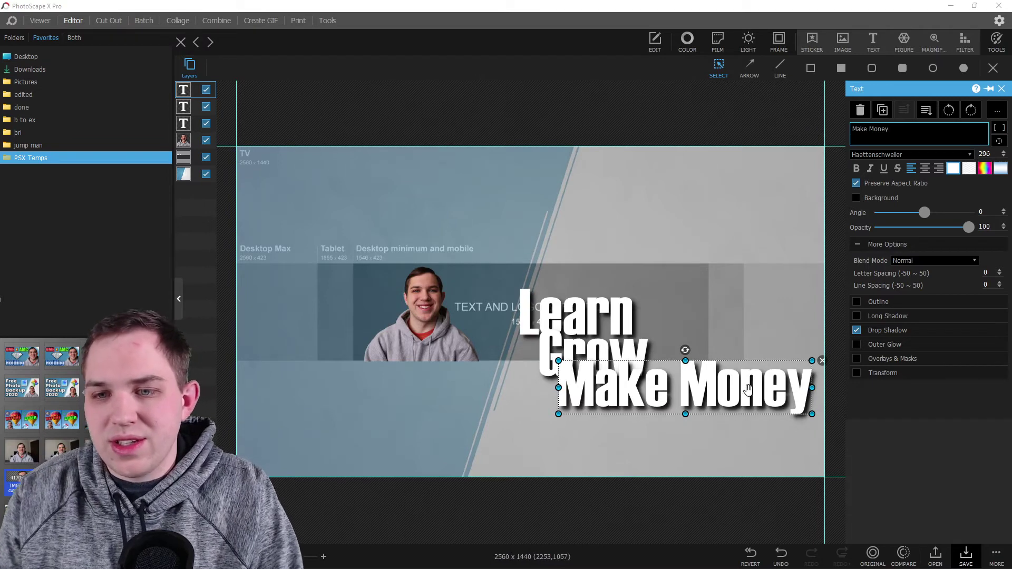
left_click_drag(715, 397, 716, 417)
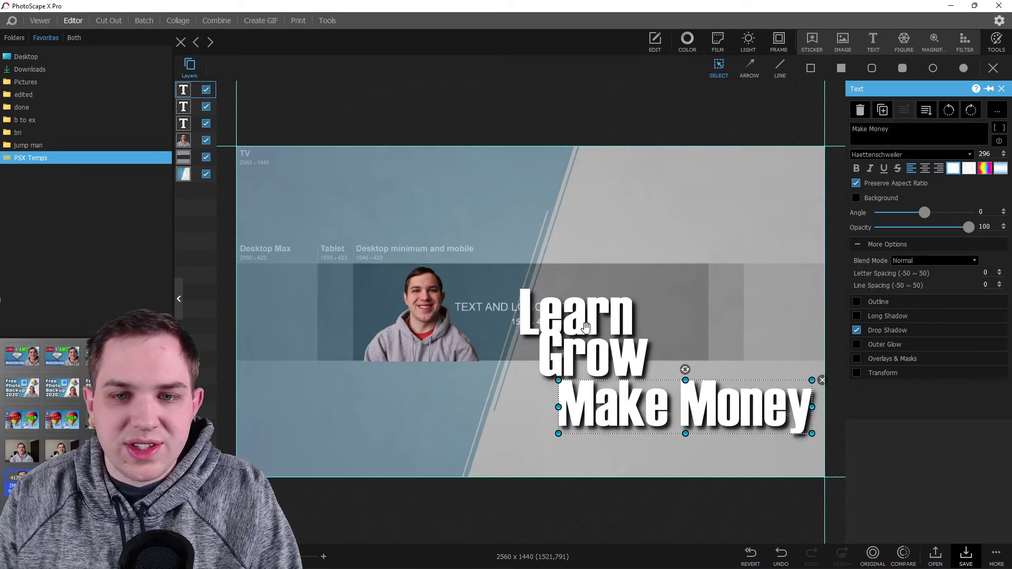
Shrink Learn and move Learn and Grow up into the safe area.
left_click_drag(585, 327, 621, 296)
left_click_drag(622, 354, 625, 318)
left_click(764, 411)
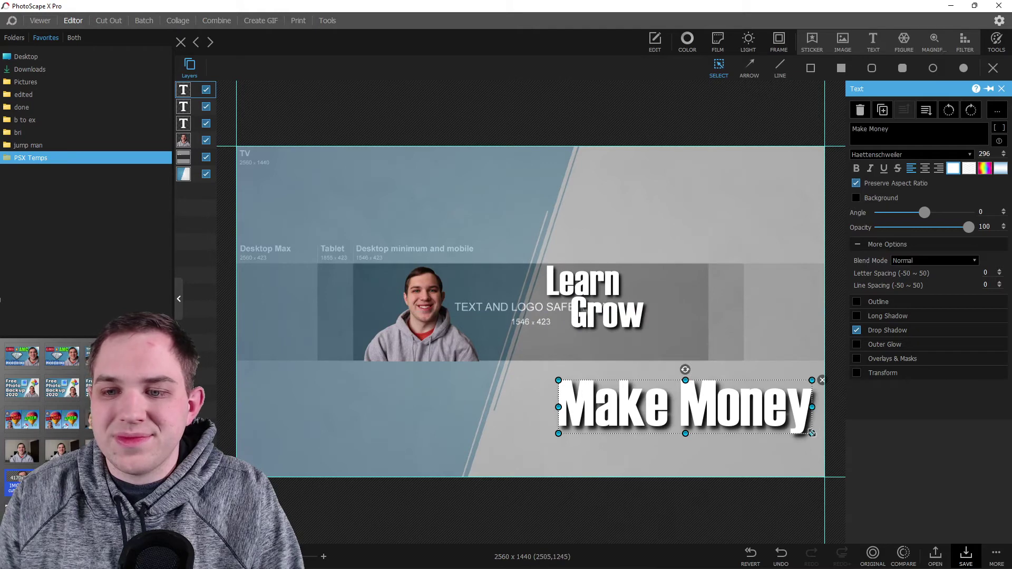
Shrink Make Money to size 149 and stack it beneath Grow, undoing an accidental background shift.
left_click_drag(812, 433, 681, 341)
left_click(557, 393)
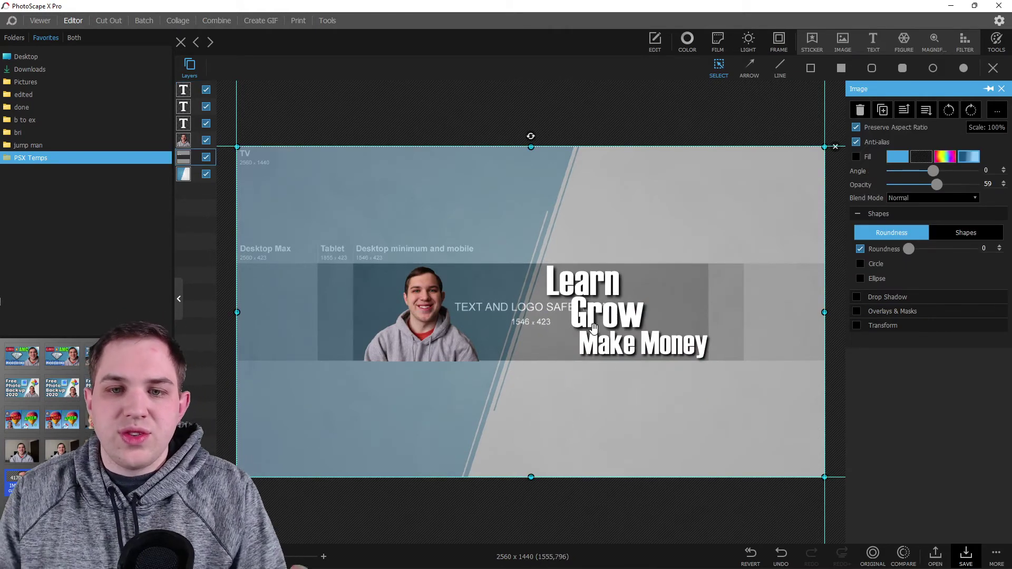
mouse_move(575, 289)
left_mouse_down()
mouse_move(589, 290)
mouse_move(574, 287)
left_mouse_up()
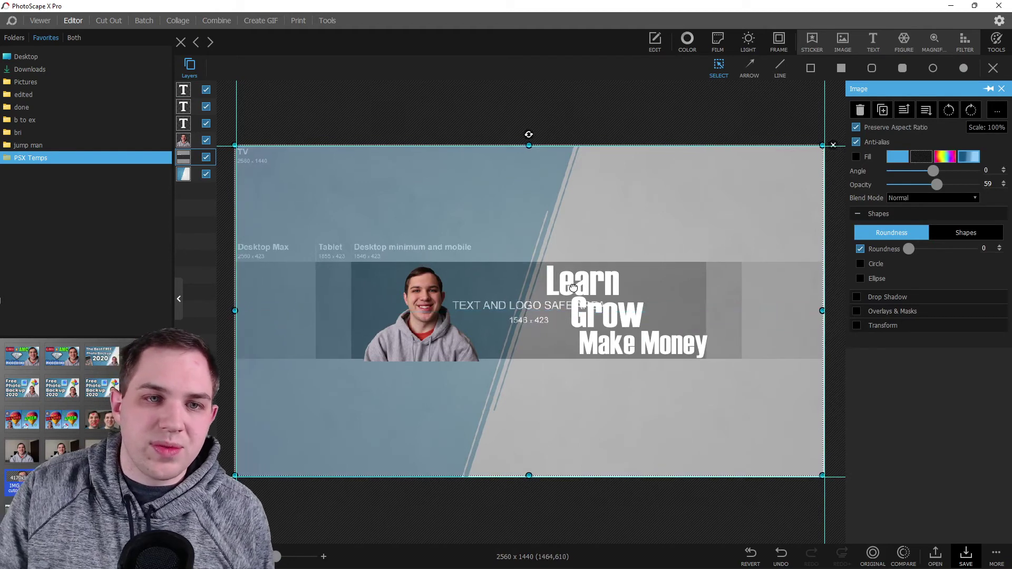
key("ctrl+z")
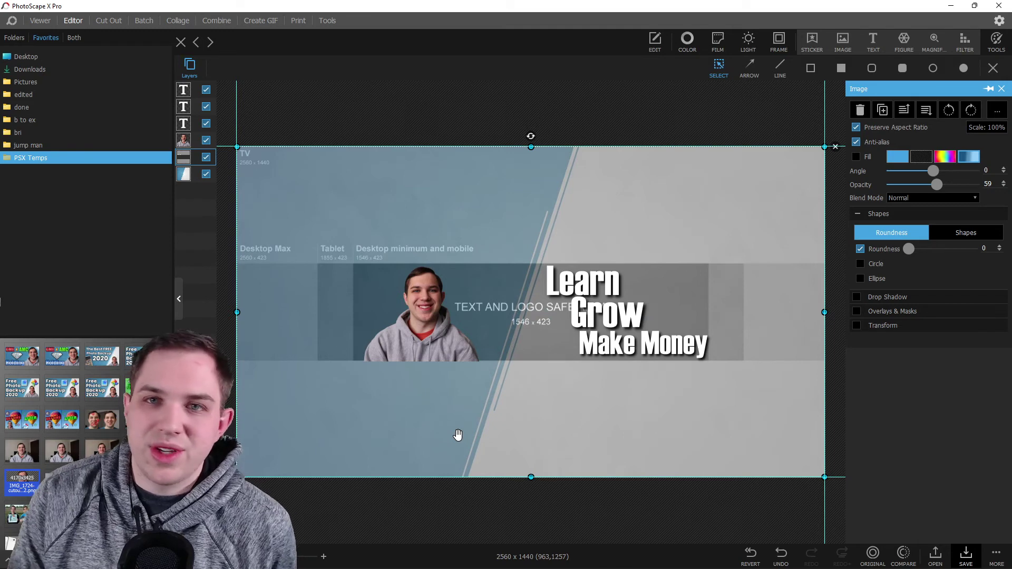
left_click(513, 521)
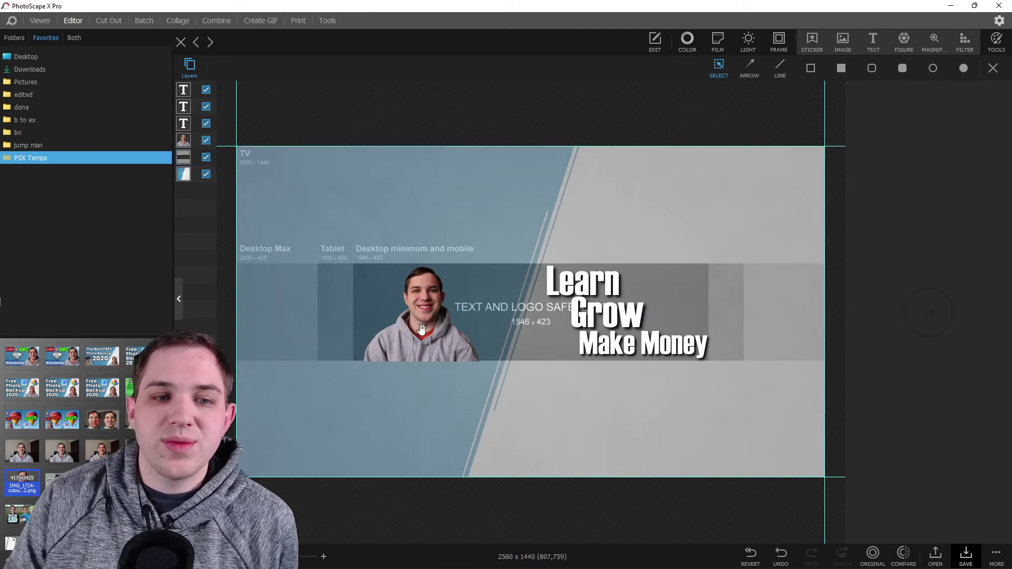
Select the template guide layer in the Layers list.
scroll(51, 464, "down", 3)
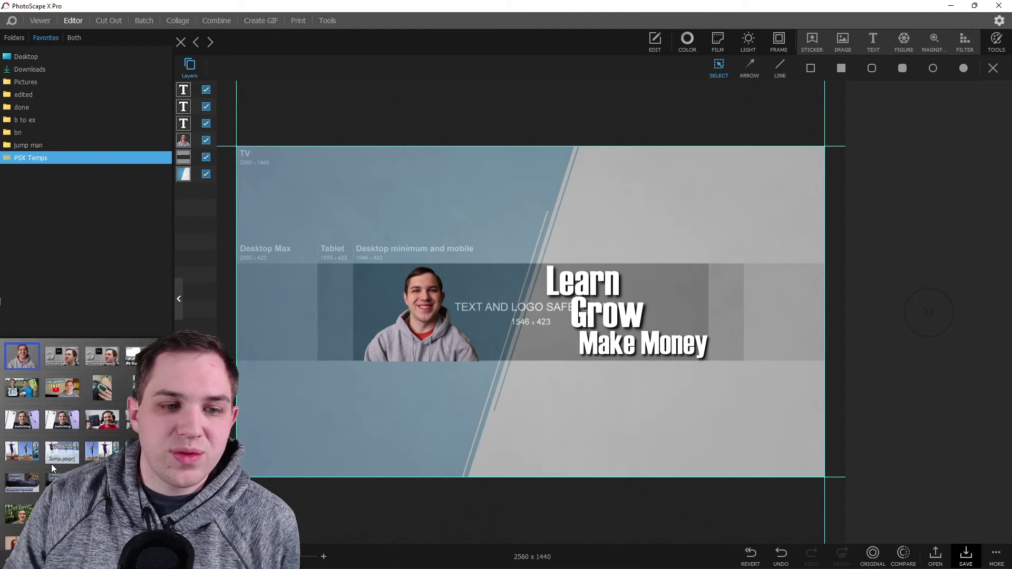
scroll(52, 464, "down", 5)
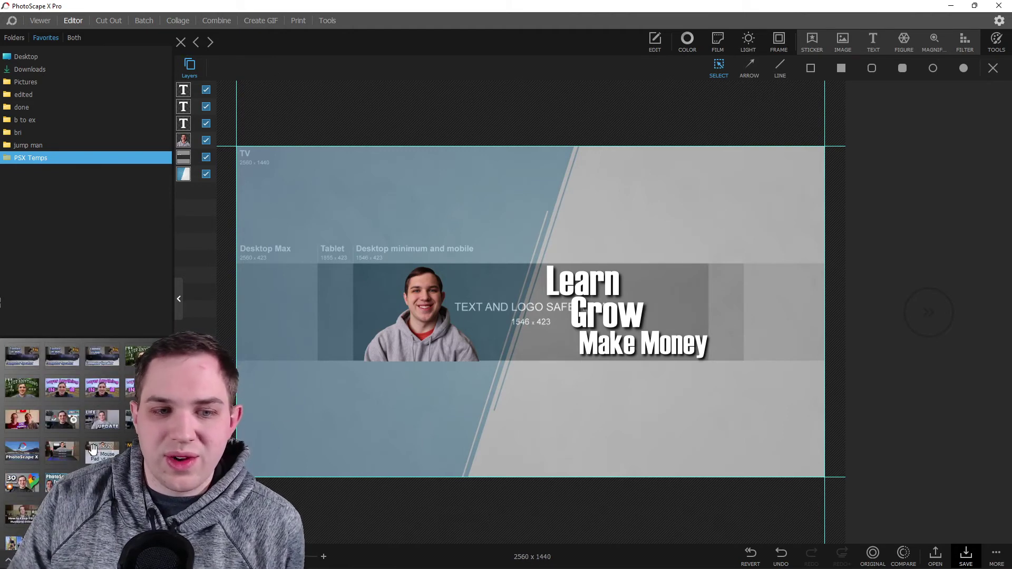
scroll(93, 449, "down", 3)
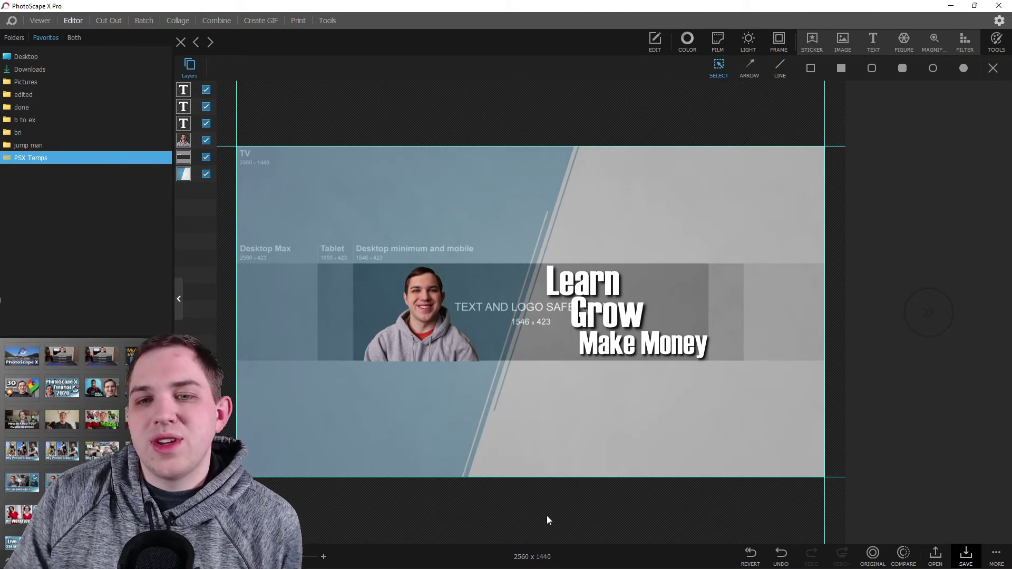
left_click(502, 413)
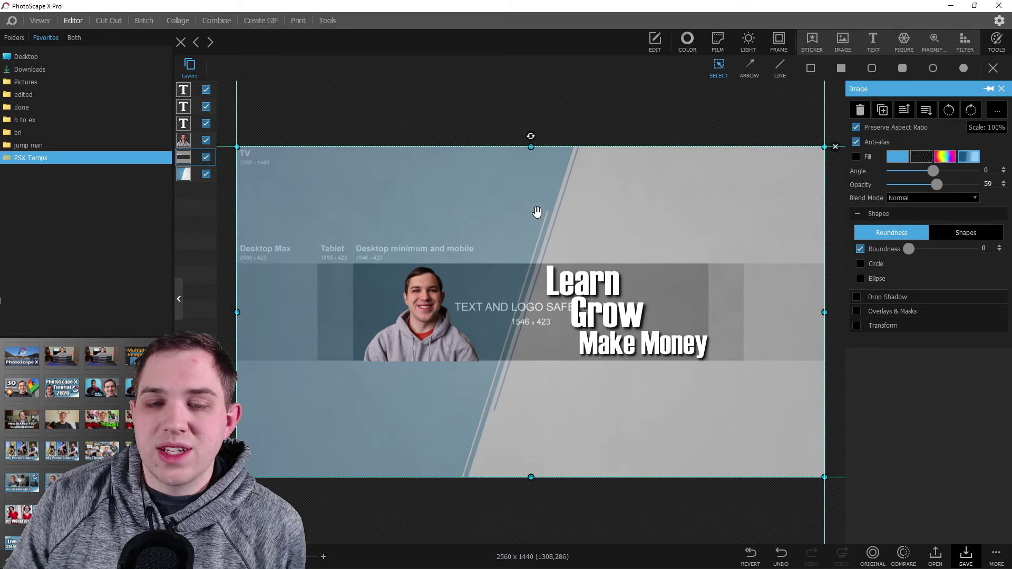
Try a solid blue fill on the bottom background layer, then remove it.
mouse_move(536, 212)
left_mouse_down()
mouse_move(638, 324)
mouse_move(758, 406)
mouse_move(537, 214)
left_mouse_up()
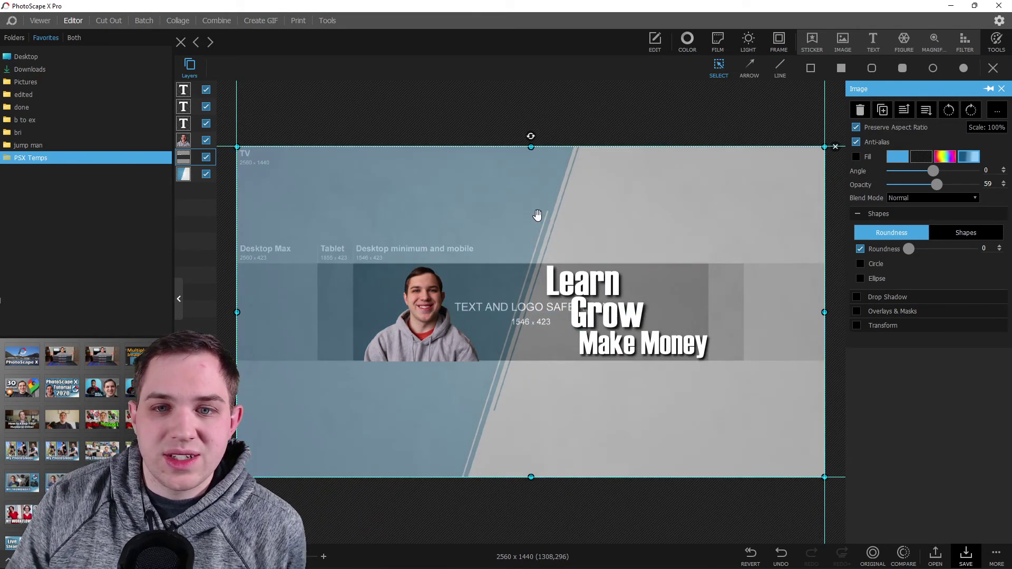
left_click(734, 242)
left_click(898, 158)
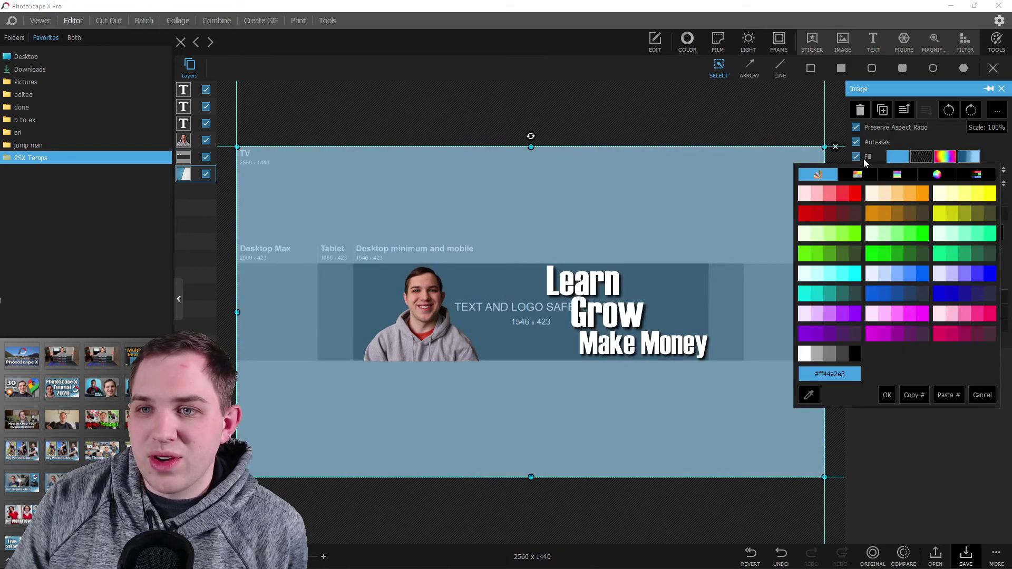
left_click(856, 157)
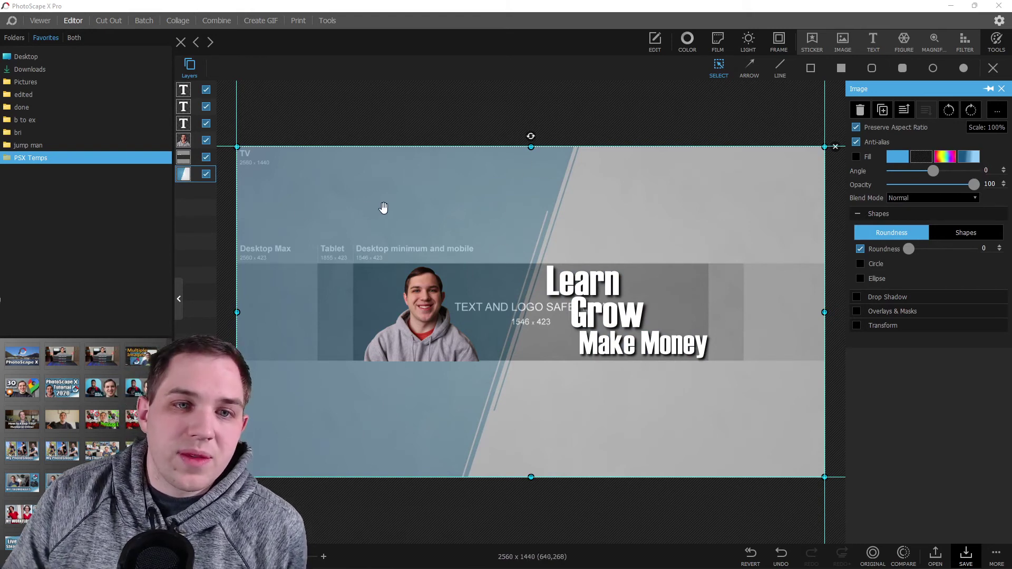
Hide the grey template guide layer in the Layers panel.
left_click(402, 129)
left_click(399, 213)
mouse_move(399, 205)
left_mouse_down()
mouse_move(433, 277)
mouse_move(401, 236)
mouse_move(401, 208)
left_mouse_up()
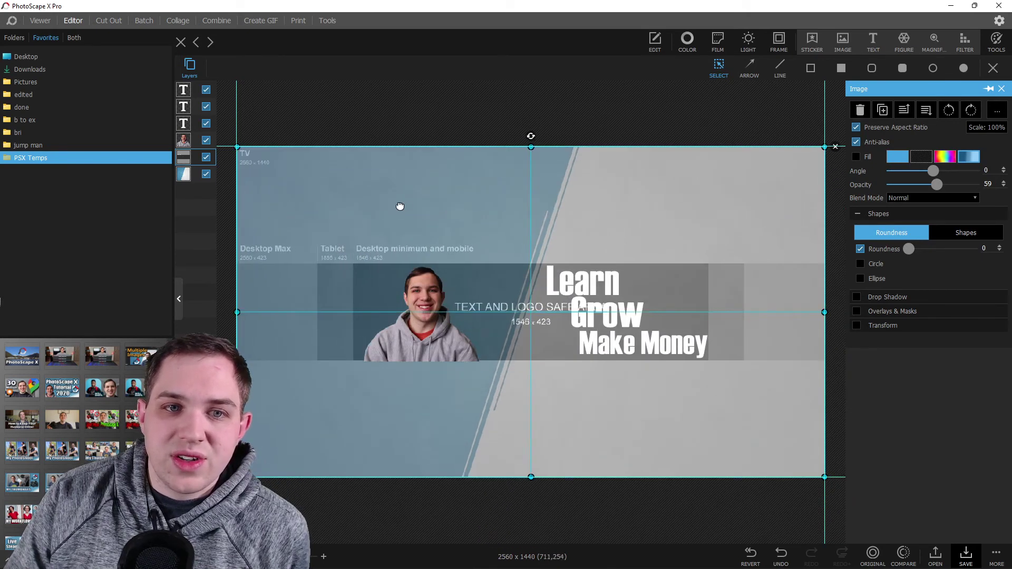
left_click(182, 73)
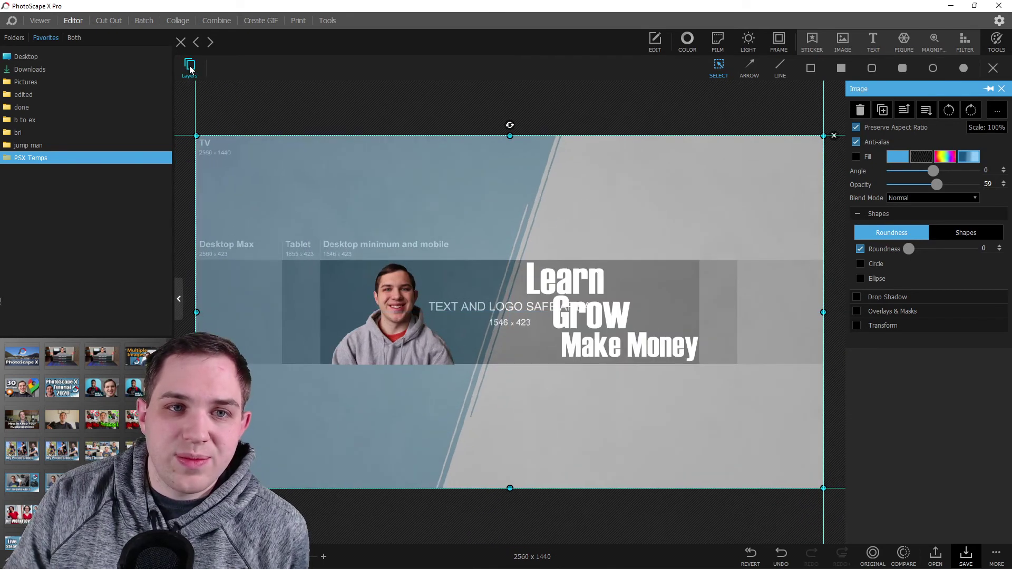
left_click(190, 66)
left_click(207, 158)
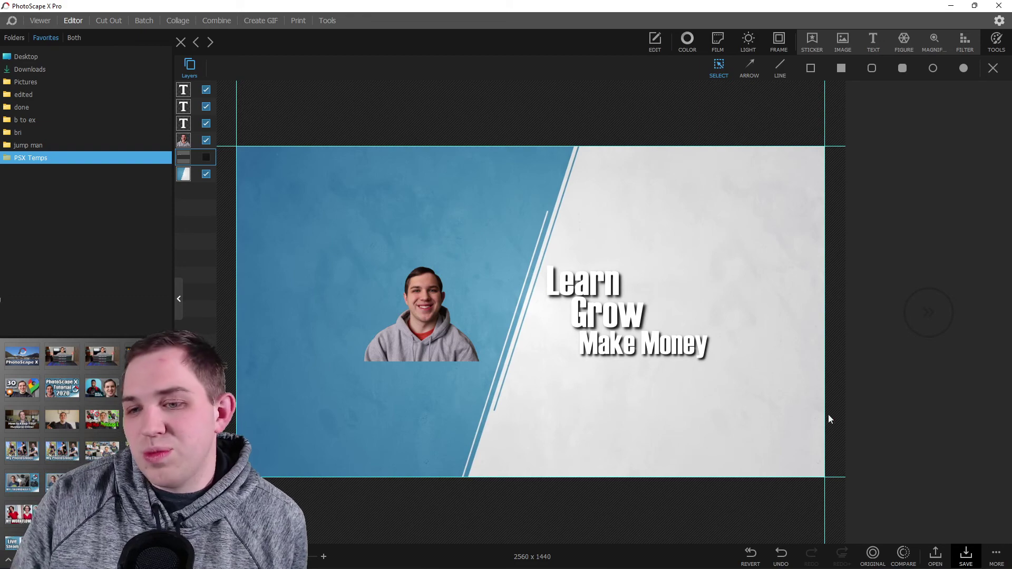
Review the PNG Save As options for the banner, then close the dialog.
left_click(973, 558)
left_click(961, 462)
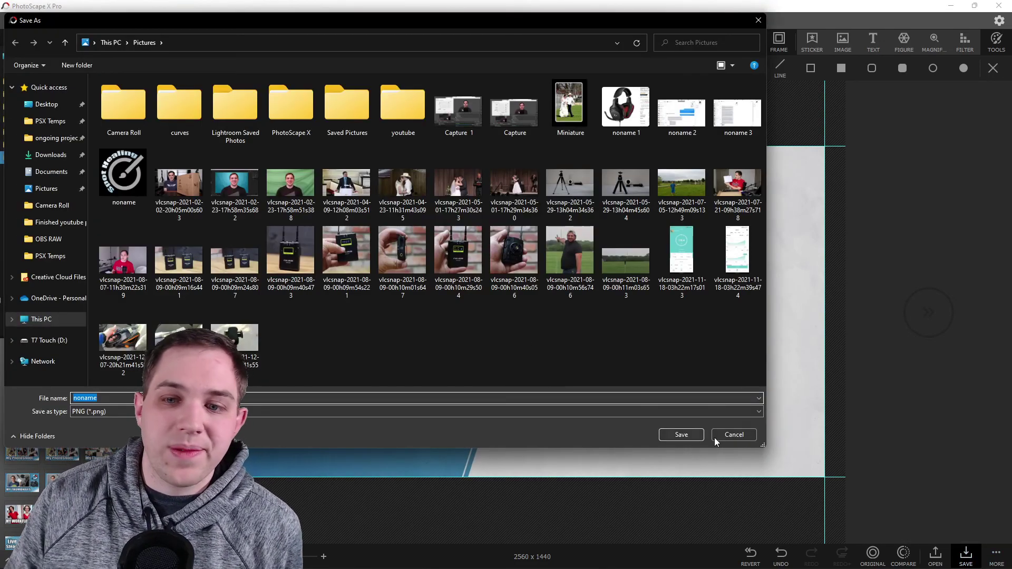
left_click(720, 435)
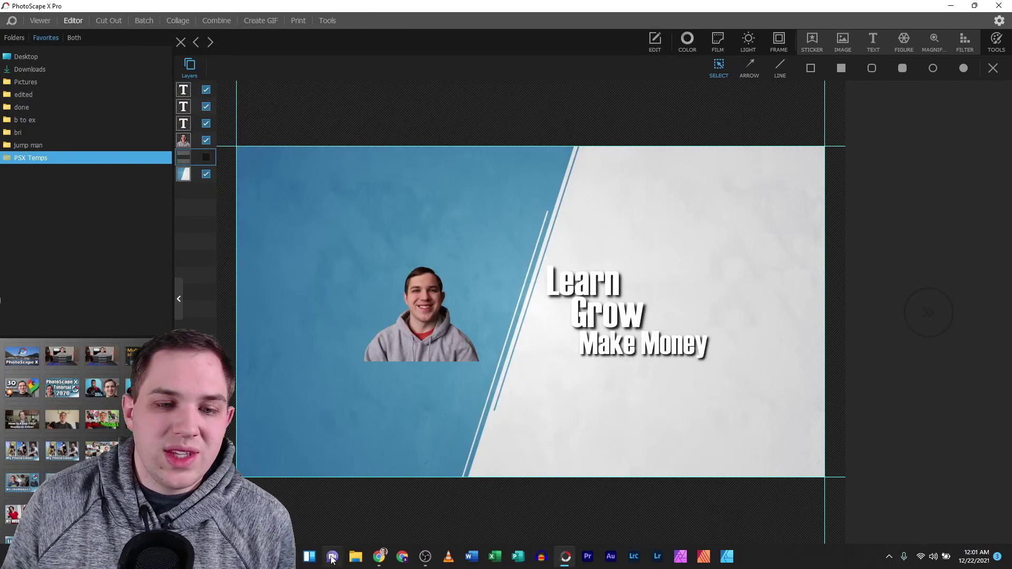
Return in Chrome to the creator's own channel page with its banner, then show hidden tray icons.
left_click(376, 560)
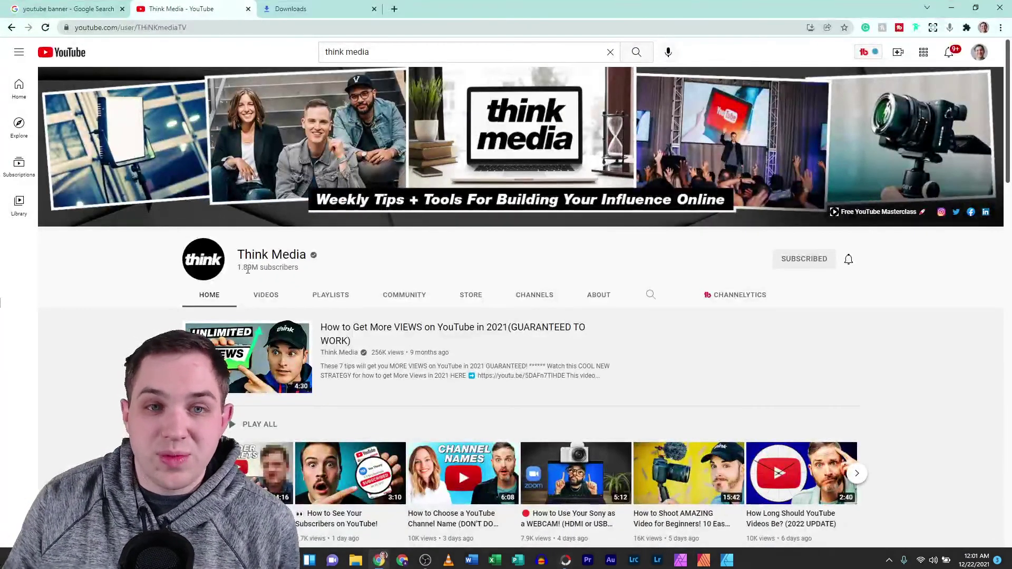
left_click(11, 28)
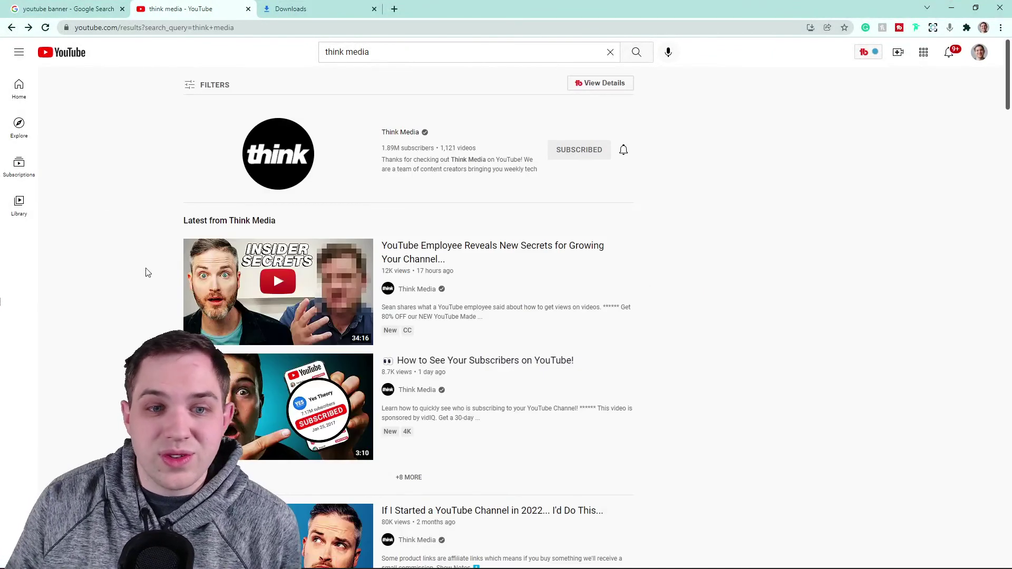
left_click(11, 27)
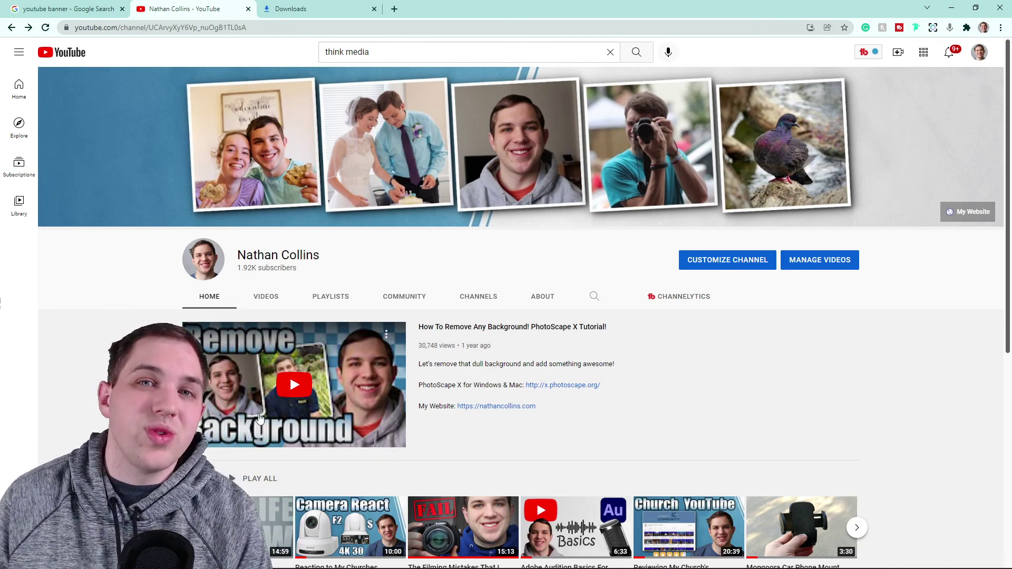
mouse_move(369, 567)
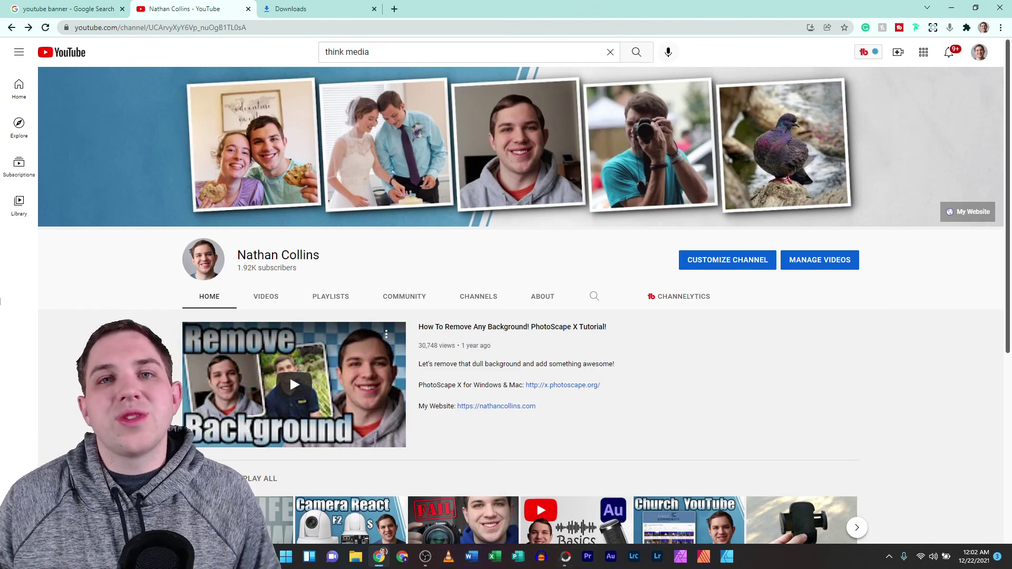
left_click(890, 556)
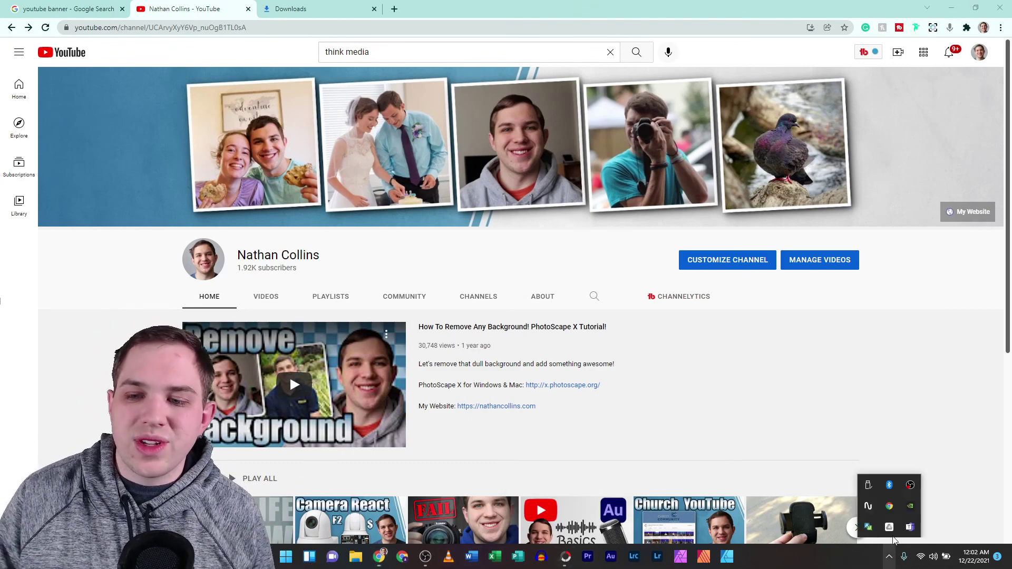